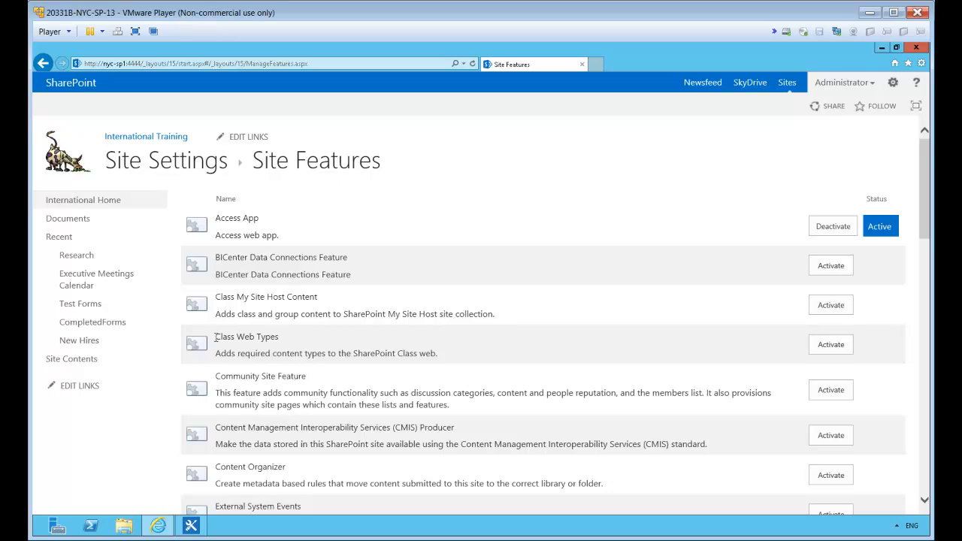
Step: Activate the Content Organizer feature in the International Training site's features list
scroll(167, 291, down, 7)
scroll(167, 293, down, 6)
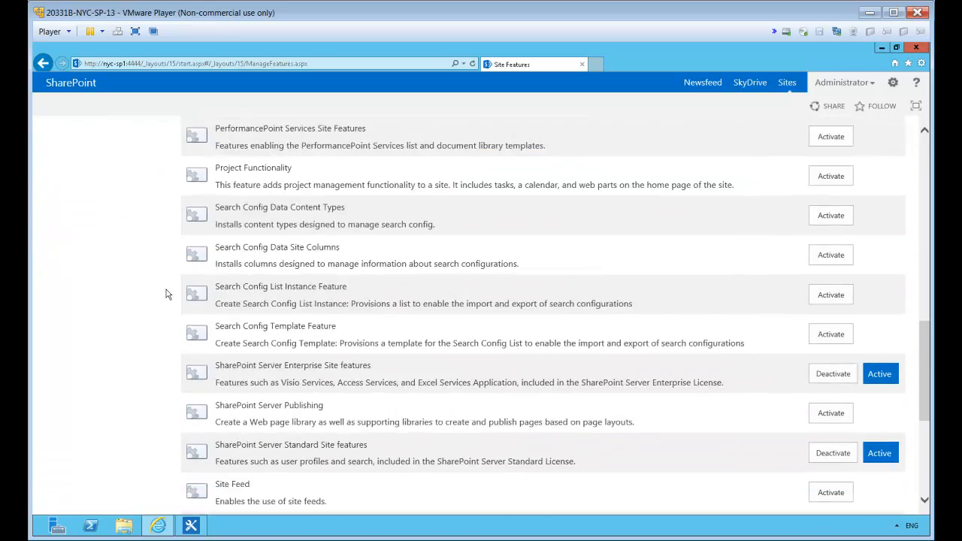
scroll(166, 293, up, 10)
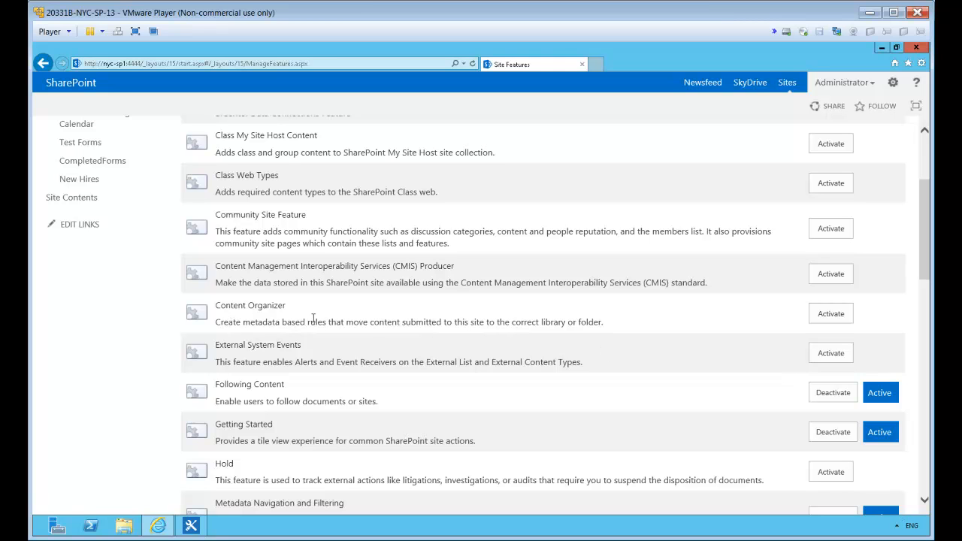
scroll(315, 337, up, 3)
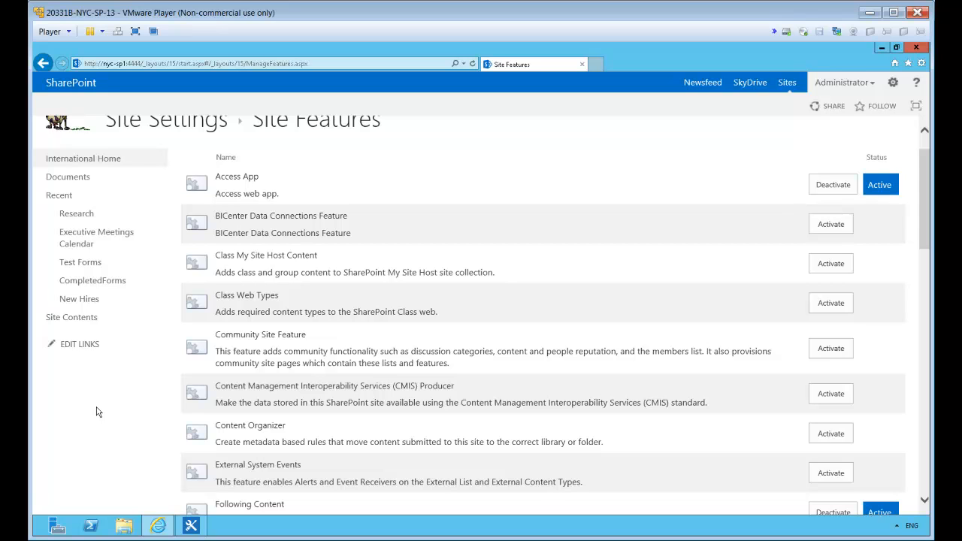
click(830, 434)
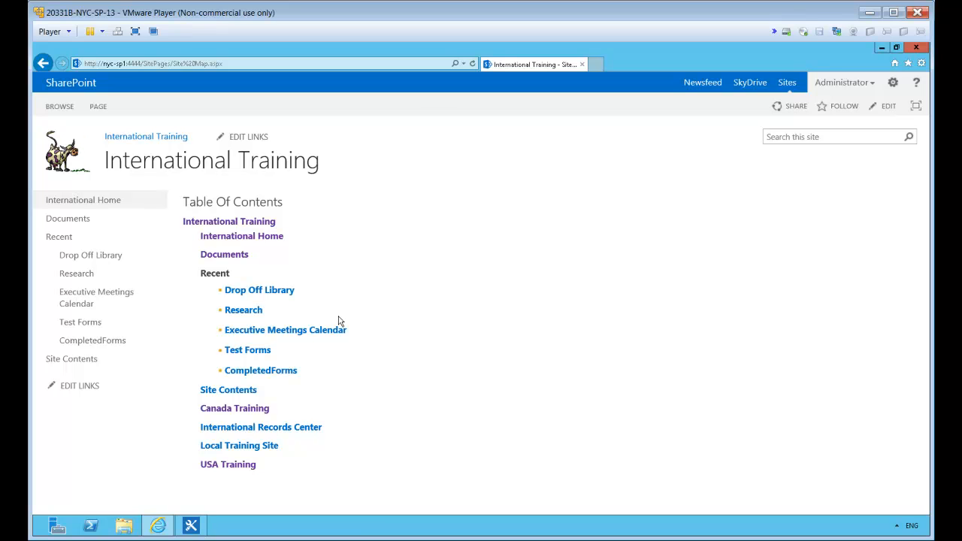
Step: Add a document library named Projects to the International Training site
click(62, 360)
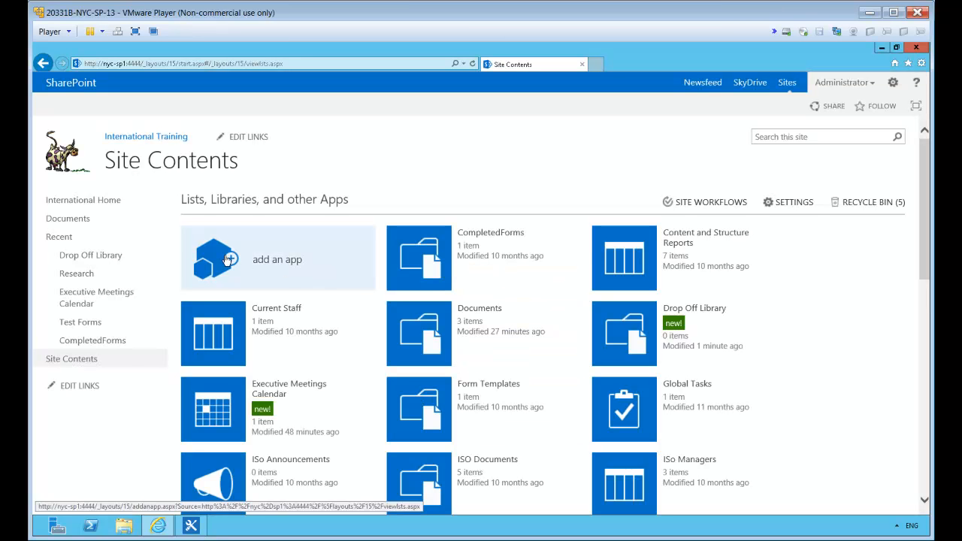
click(290, 272)
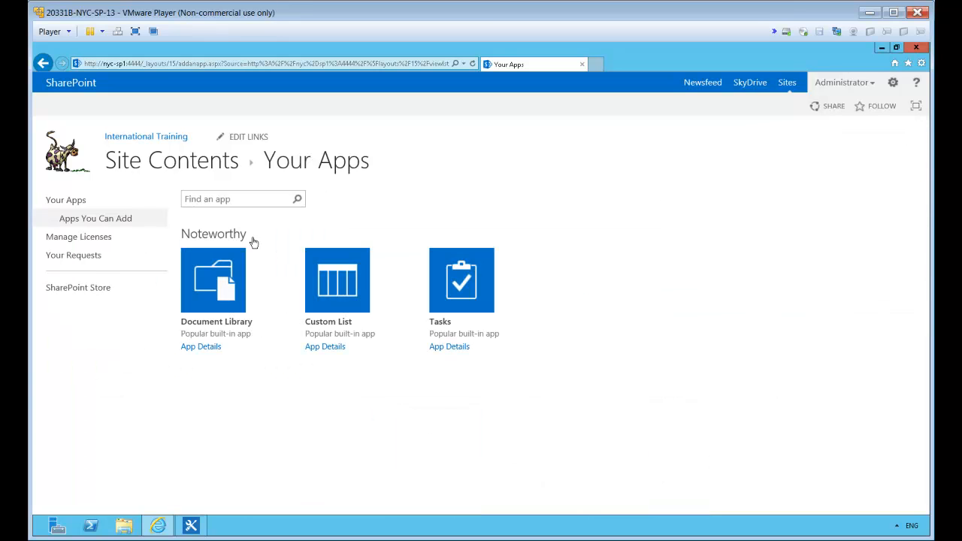
click(214, 290)
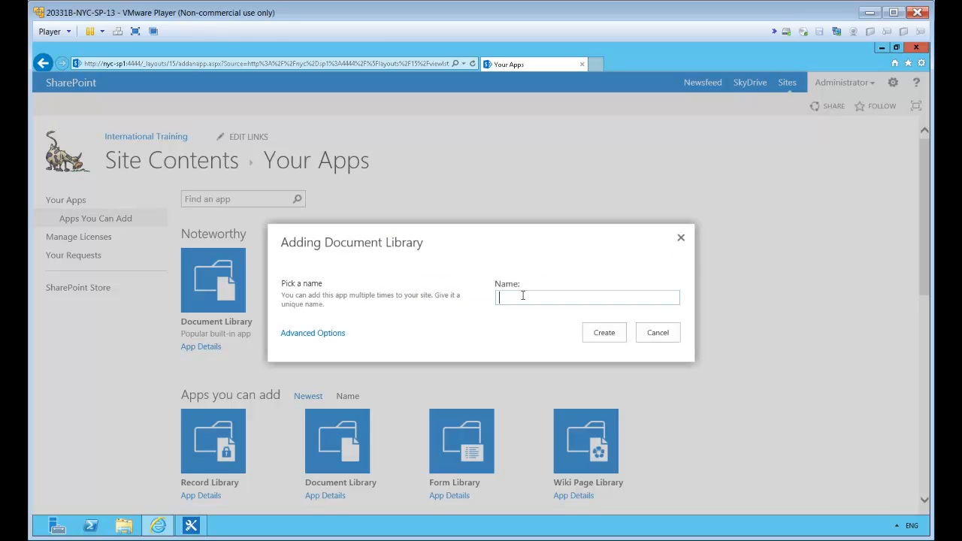
text(Projec)
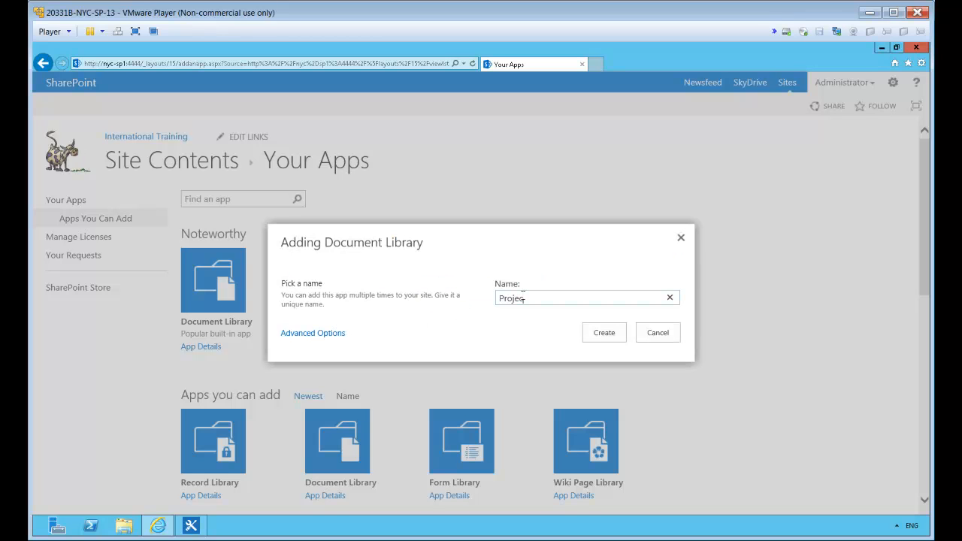
text(ts)
click(598, 333)
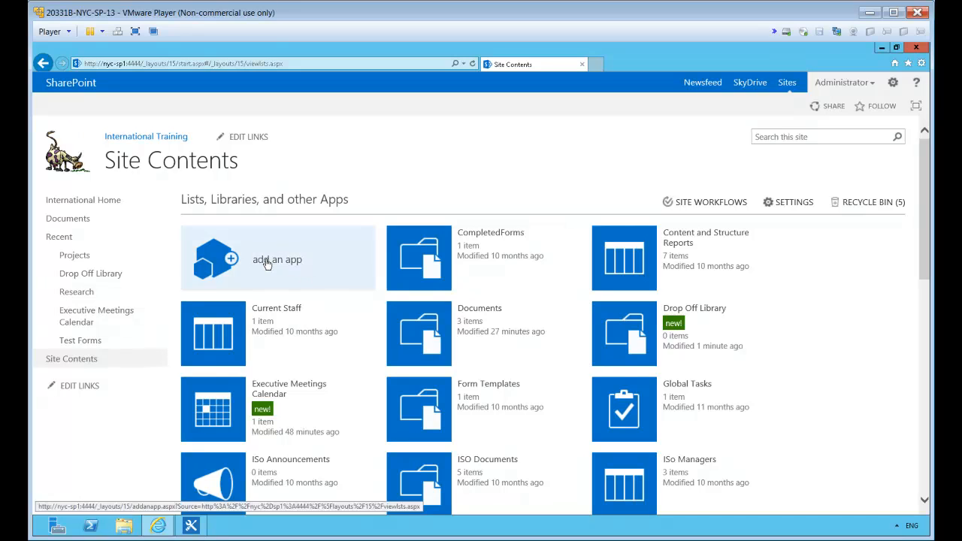
Step: Add another document library to the site, named Whitepapers
click(623, 322)
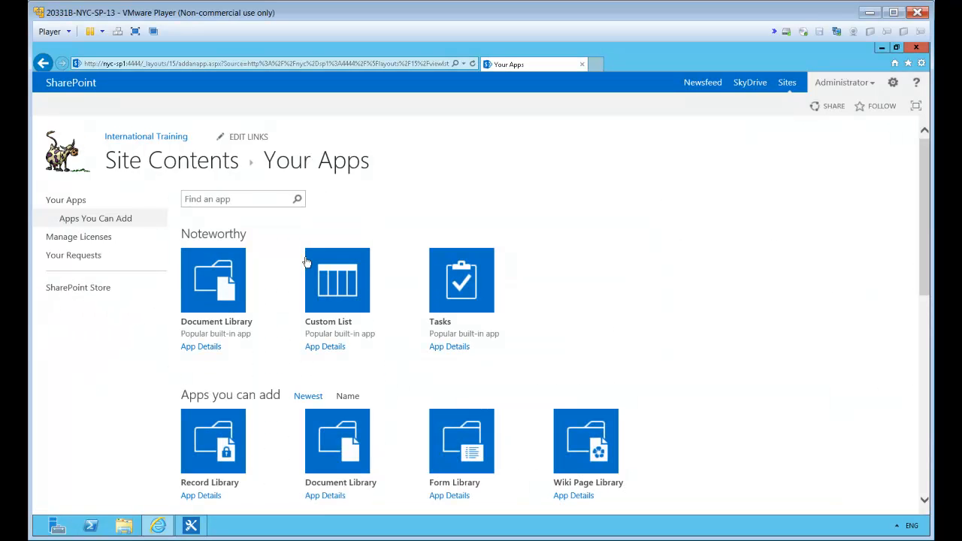
click(224, 307)
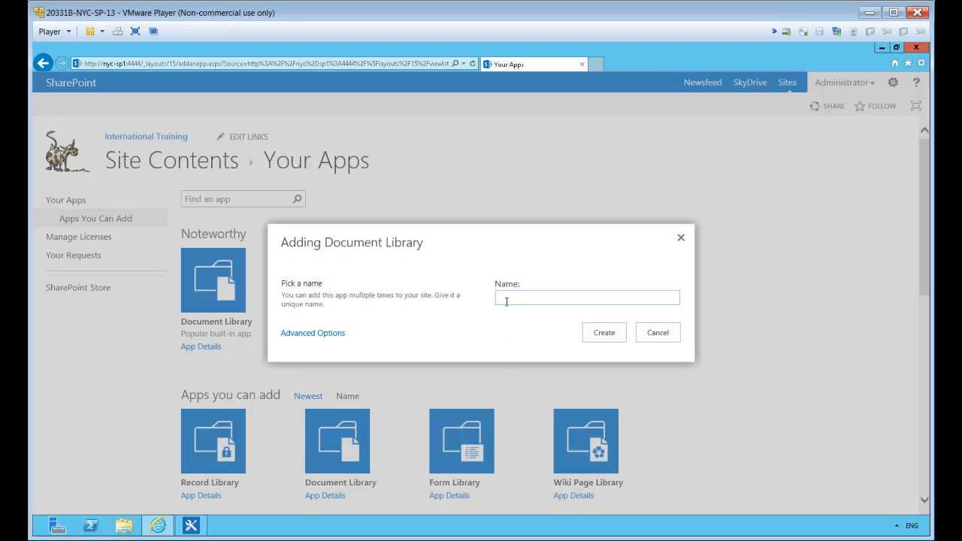
text(Whitepag)
click(612, 336)
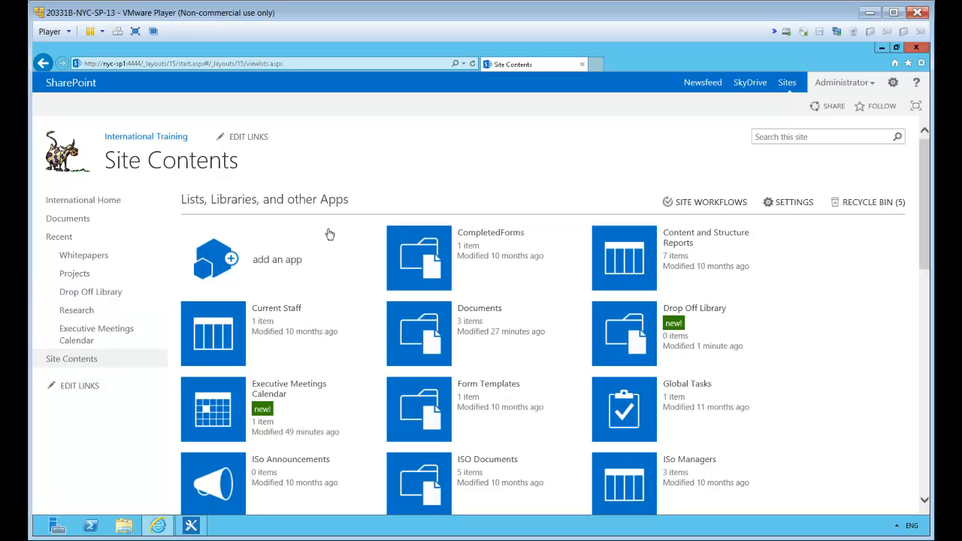
Step: Create a new Content Organizer rule from the site settings and name it "Move to White paper"
click(893, 83)
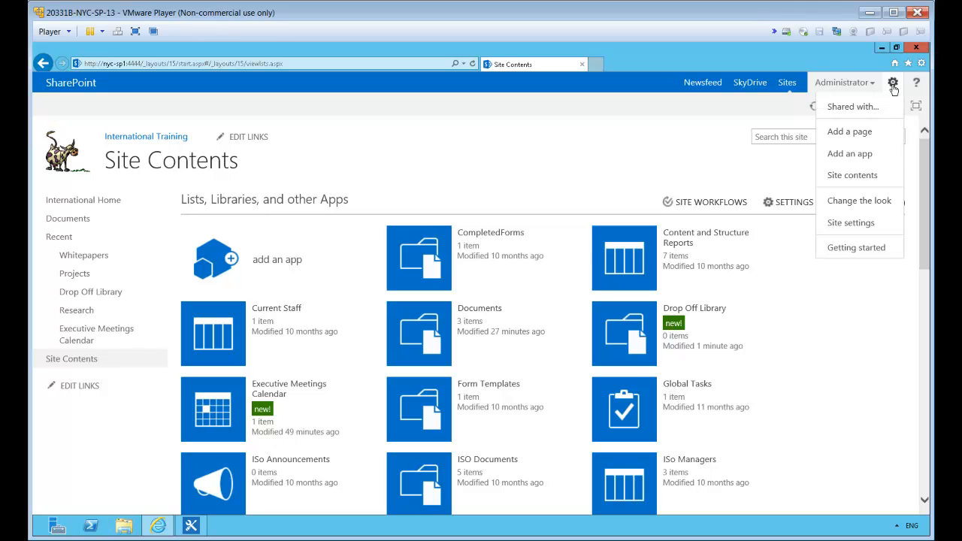
click(845, 223)
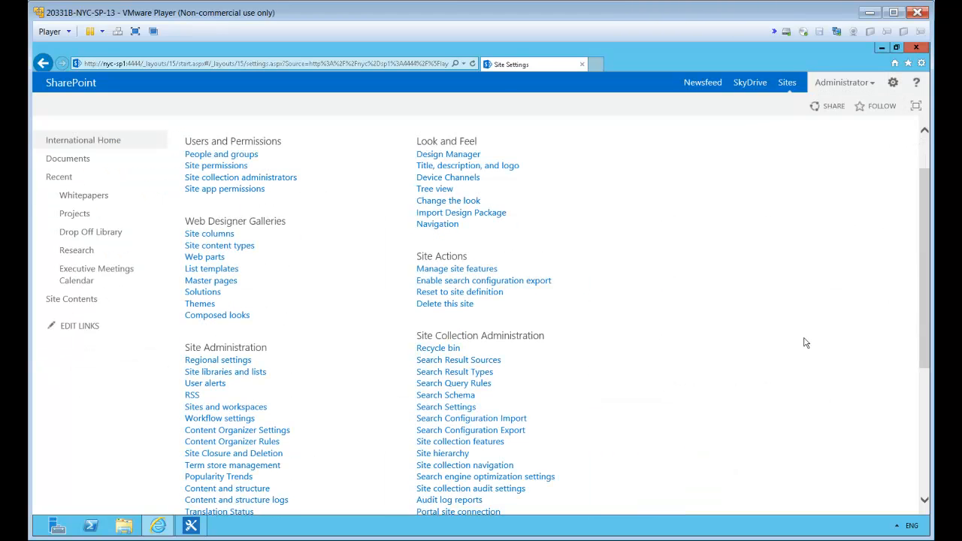
scroll(804, 343, down, 2)
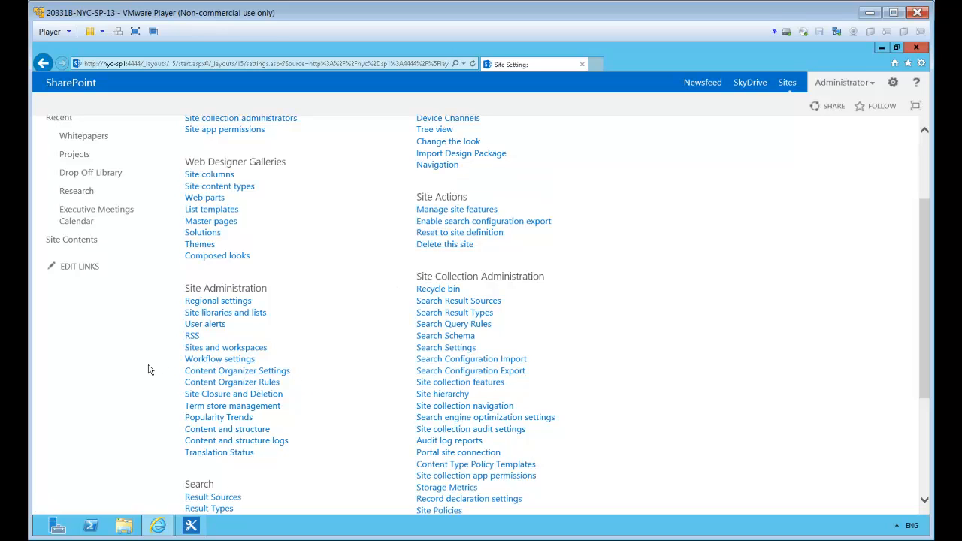
click(233, 384)
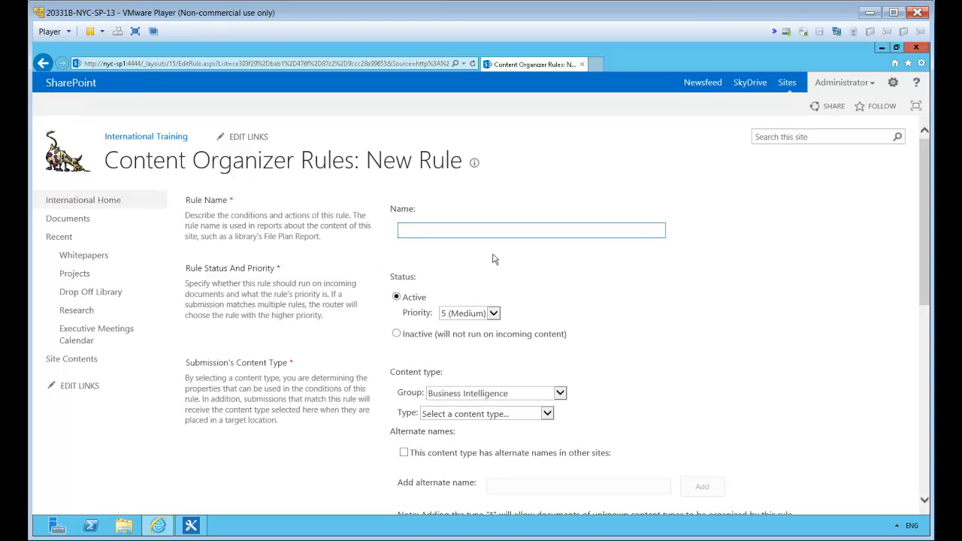
text(to White paper)
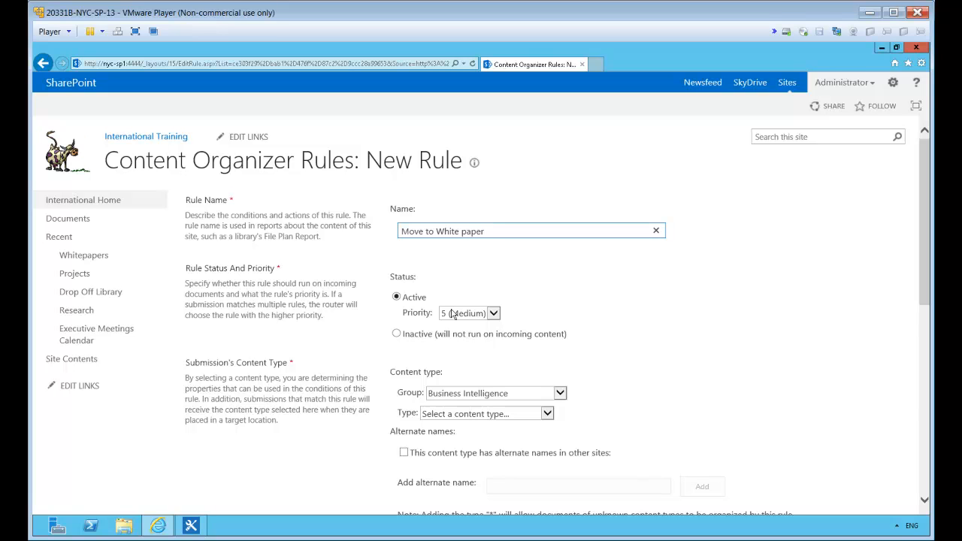
Step: Keep the rule's priority at 5 (Medium) and set its content type to Document from the Document Content Types group
click(495, 315)
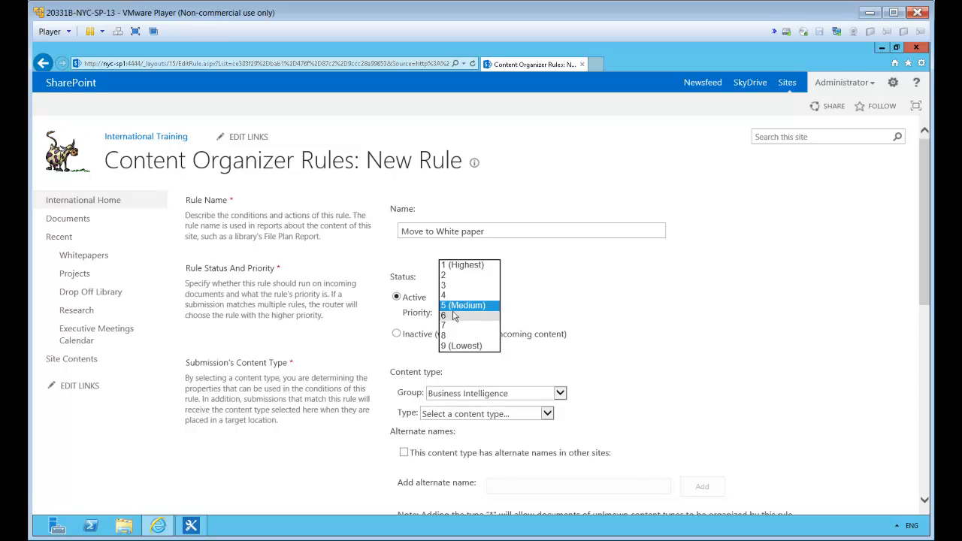
click(494, 316)
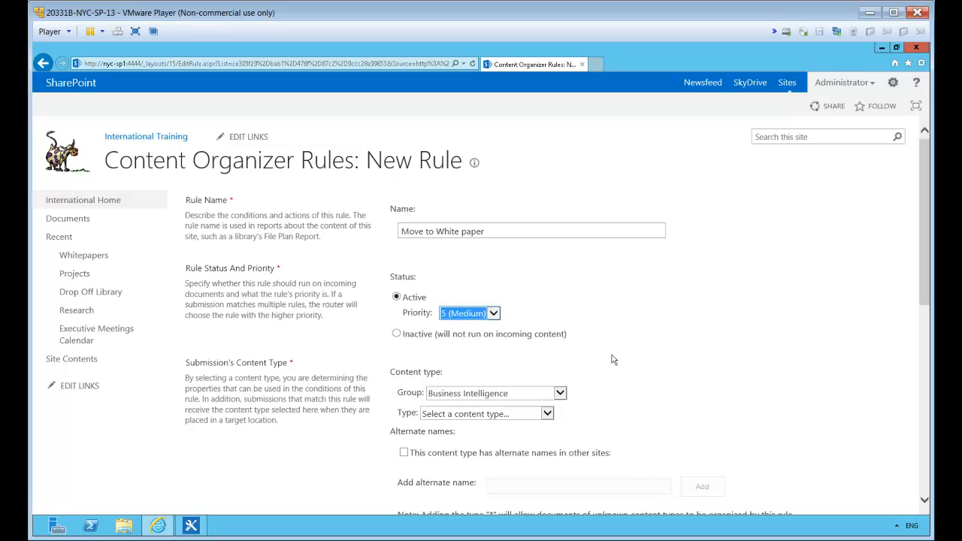
click(560, 393)
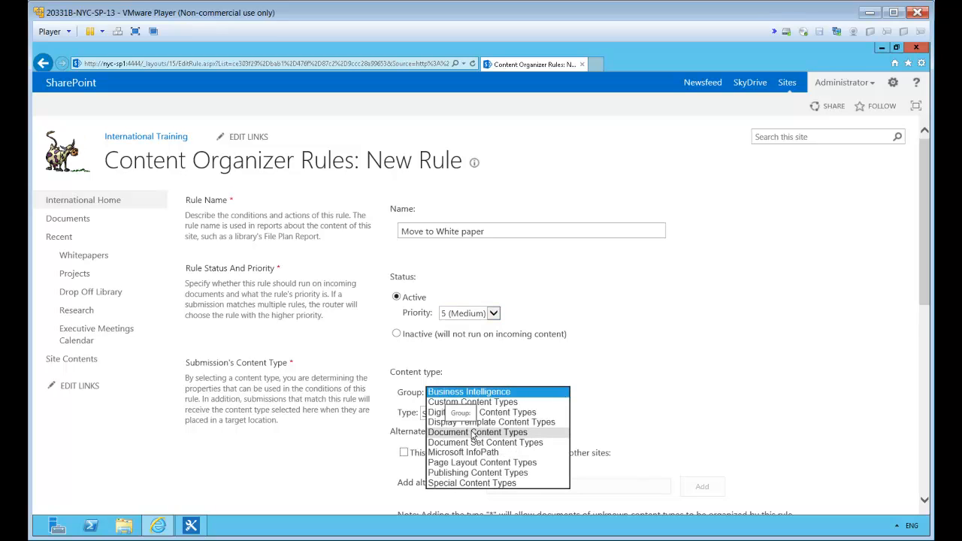
click(473, 433)
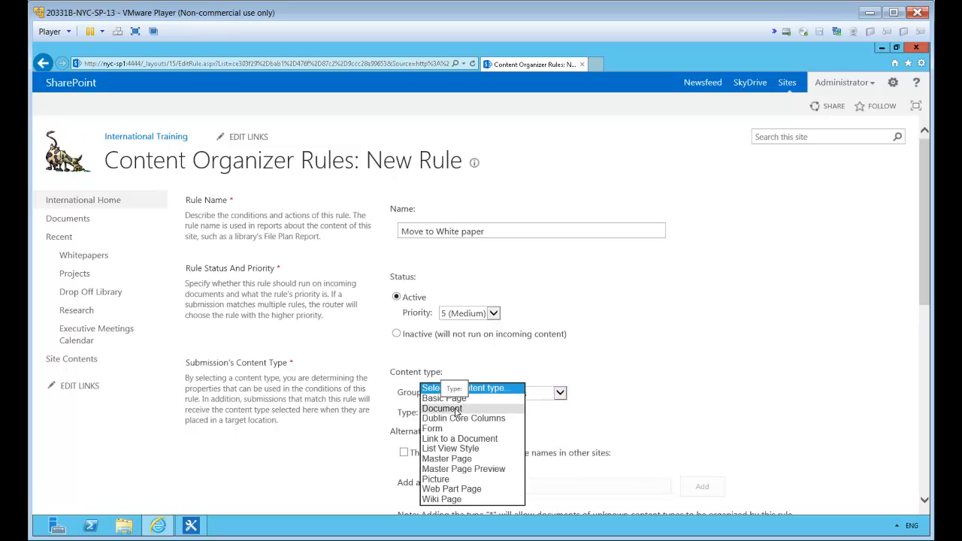
click(455, 410)
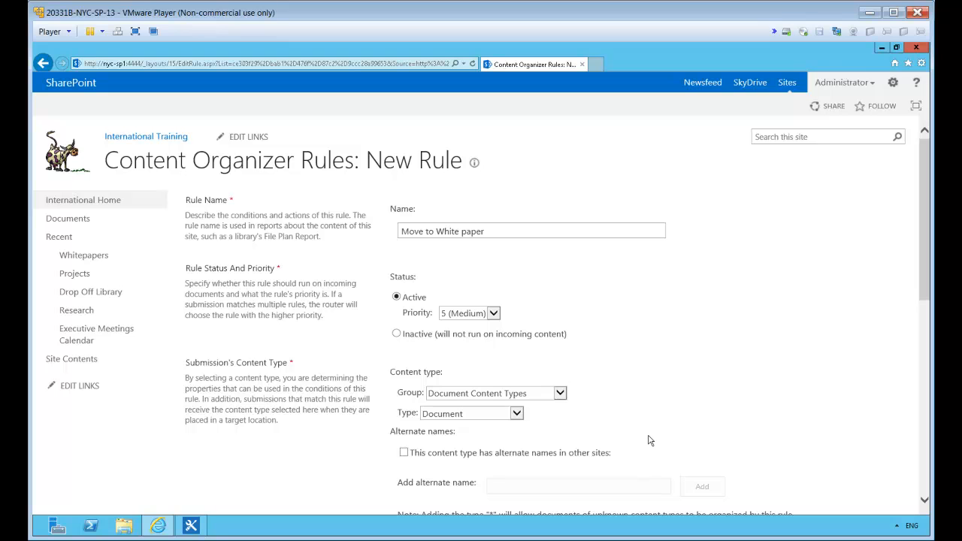
Step: Set the rule's first property condition to Title, contains all of, "White"
scroll(697, 392, down, 3)
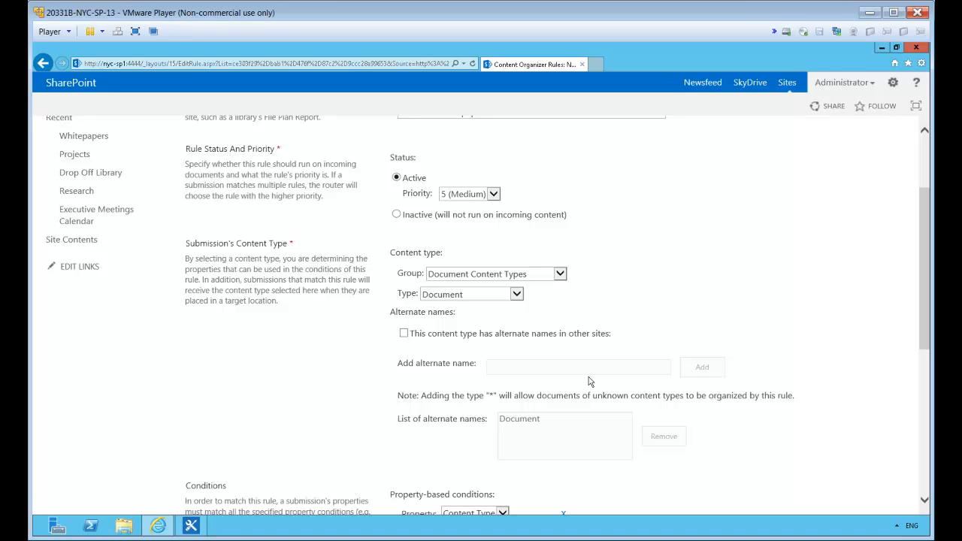
scroll(495, 356, down, 3)
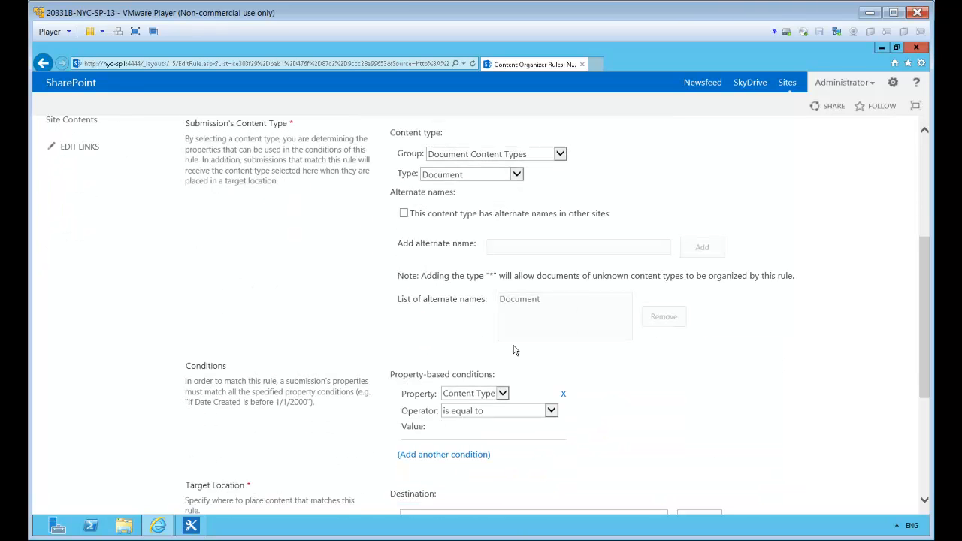
click(503, 394)
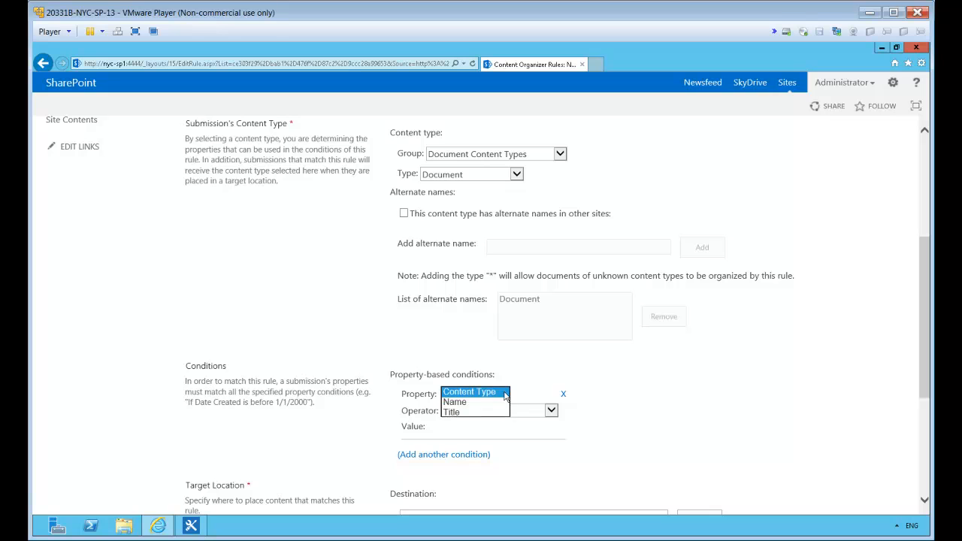
click(461, 412)
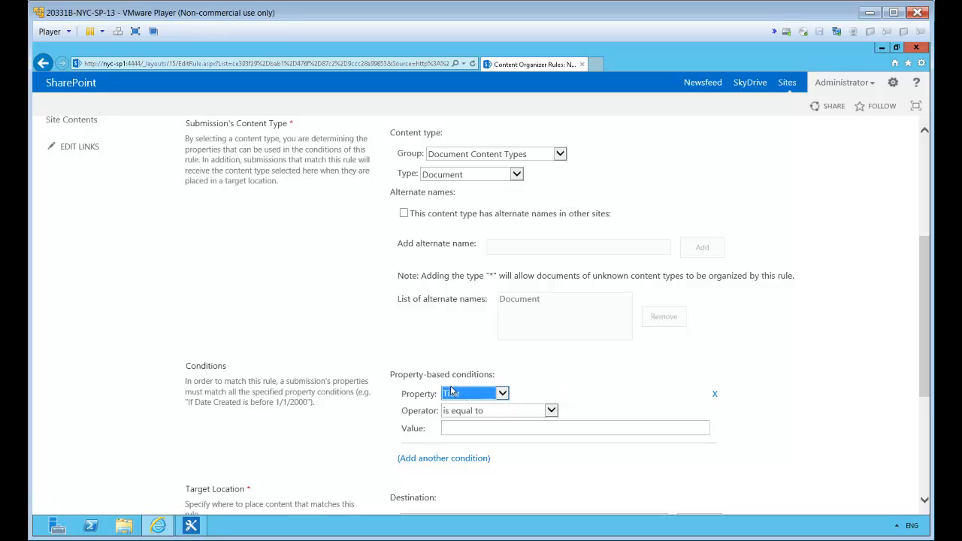
click(550, 412)
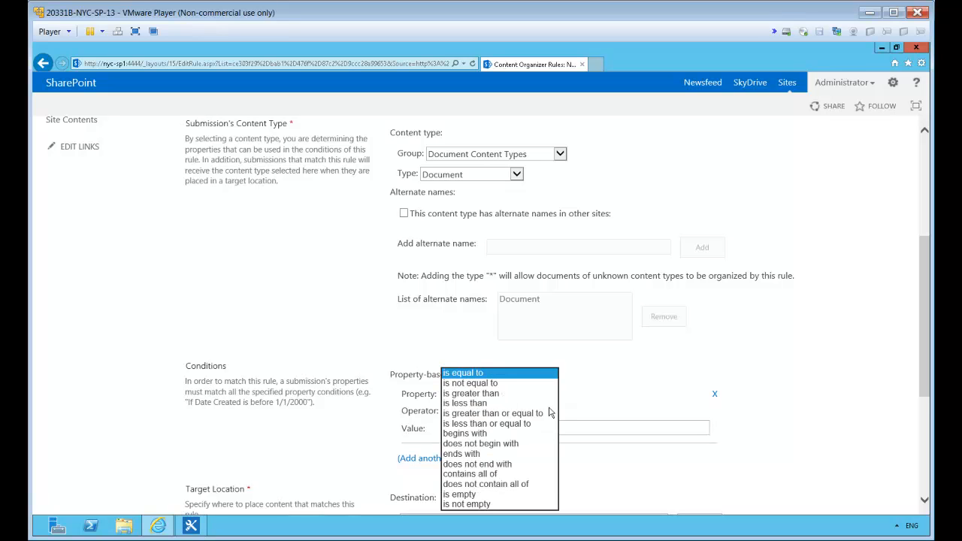
click(499, 475)
click(461, 427)
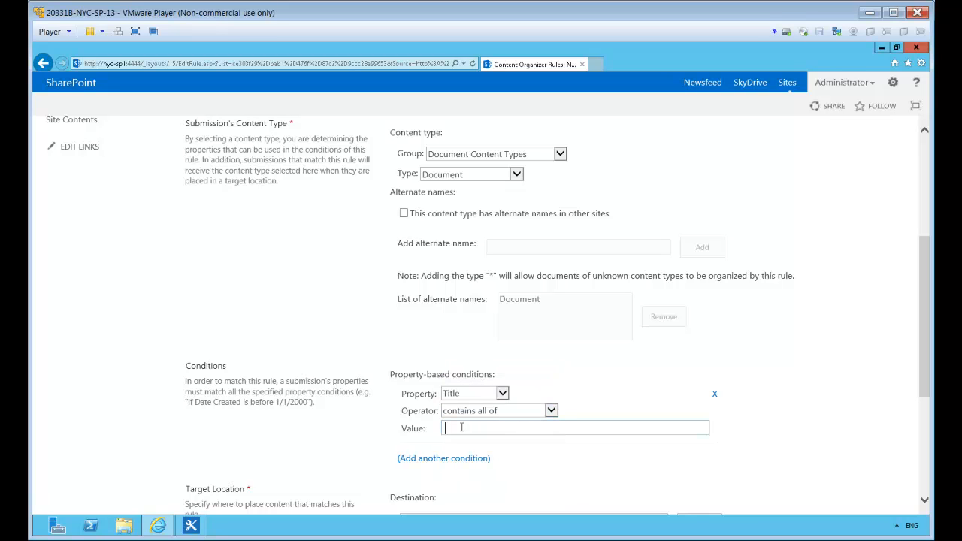
text(White)
Step: Add a second property condition to the rule: Title, contains all of, "Paper"
scroll(461, 427, down, 3)
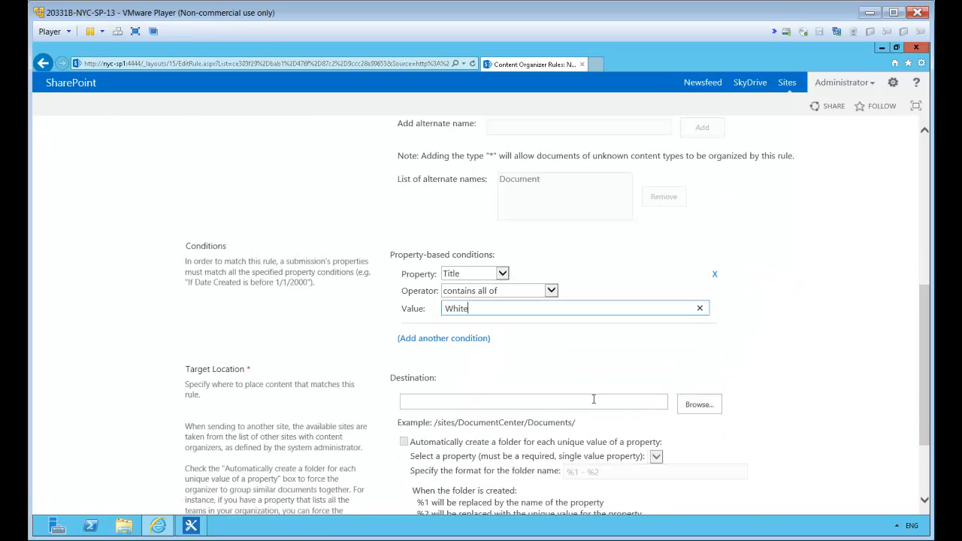
click(442, 338)
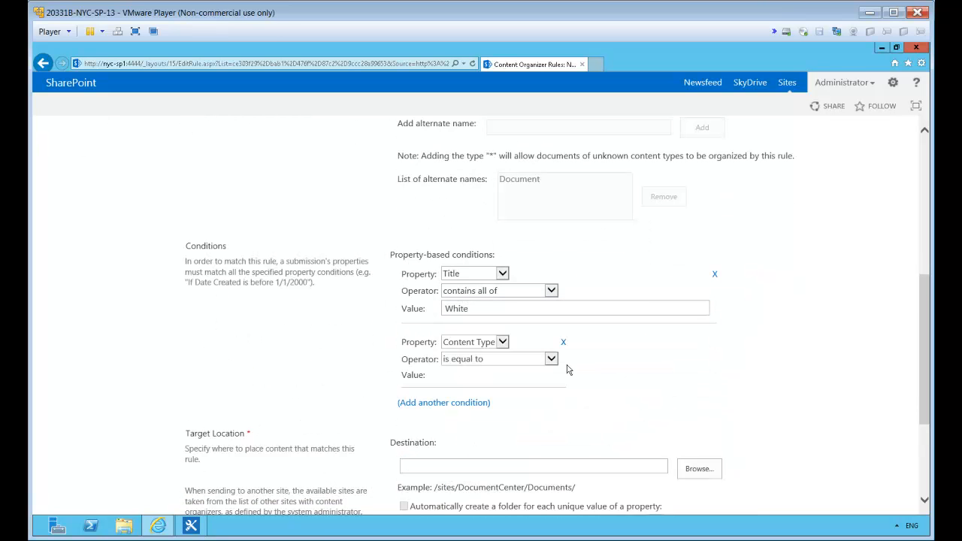
click(501, 342)
click(453, 362)
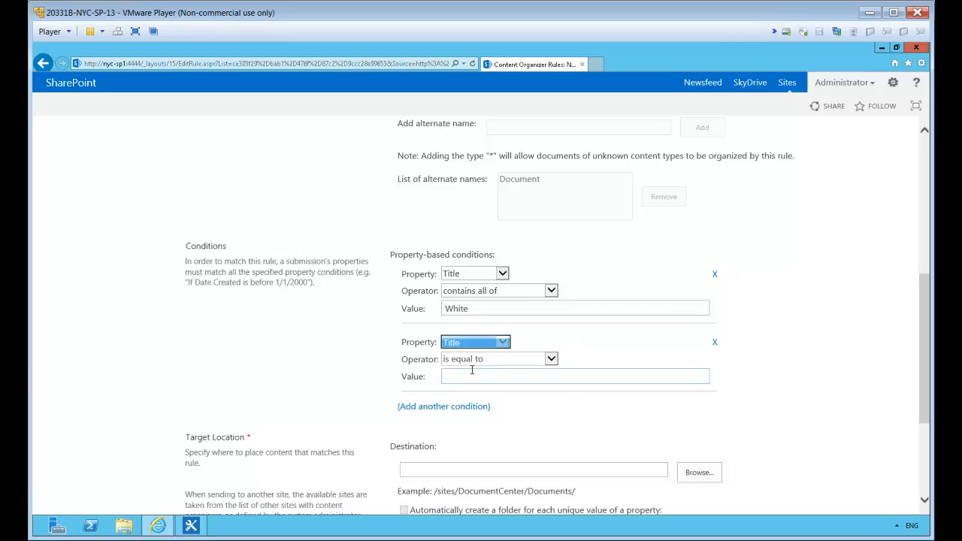
click(481, 360)
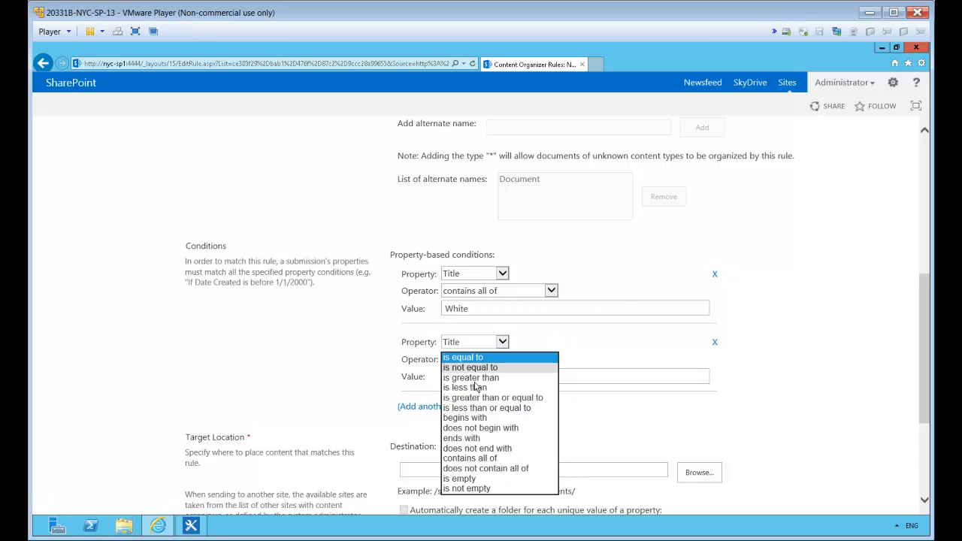
click(463, 459)
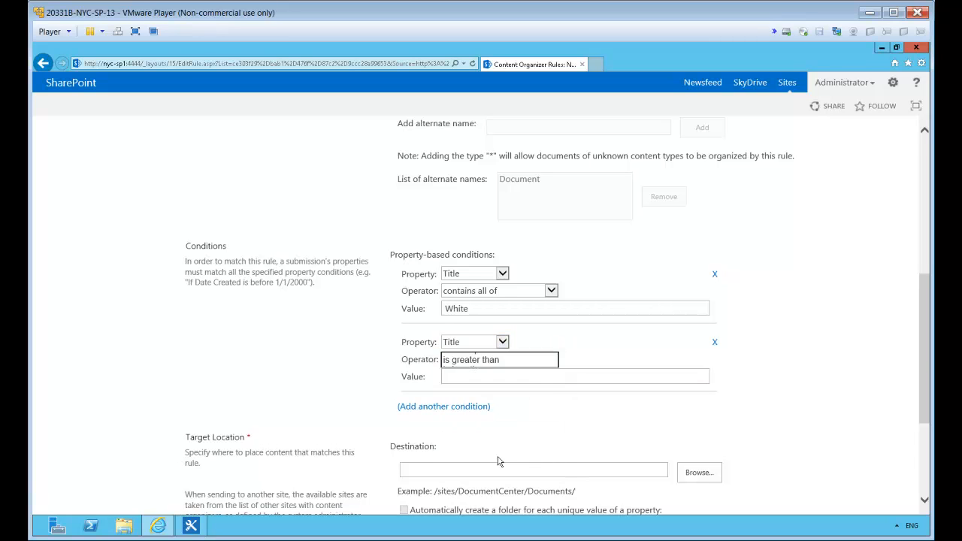
click(455, 376)
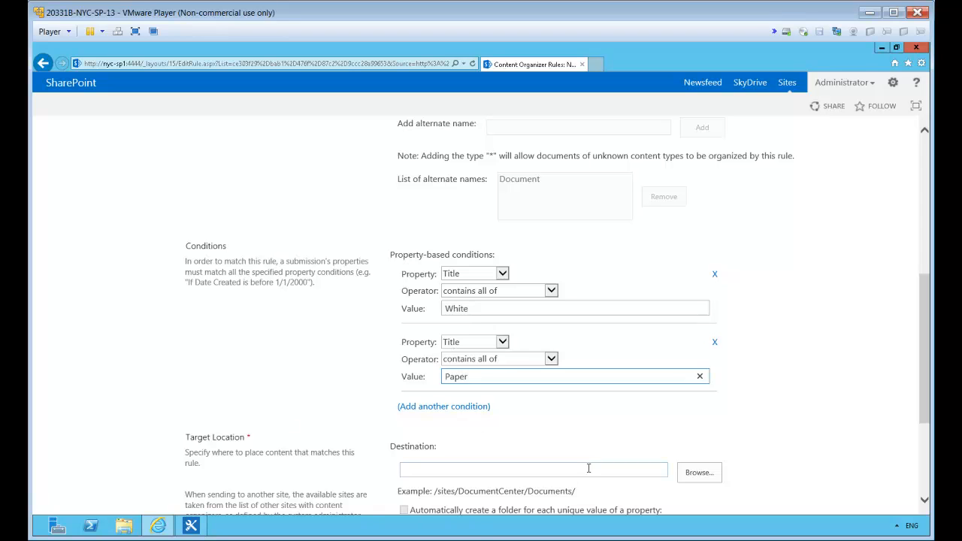
Step: Set the rule's target location to the Whitepapers library and save the rule
click(696, 474)
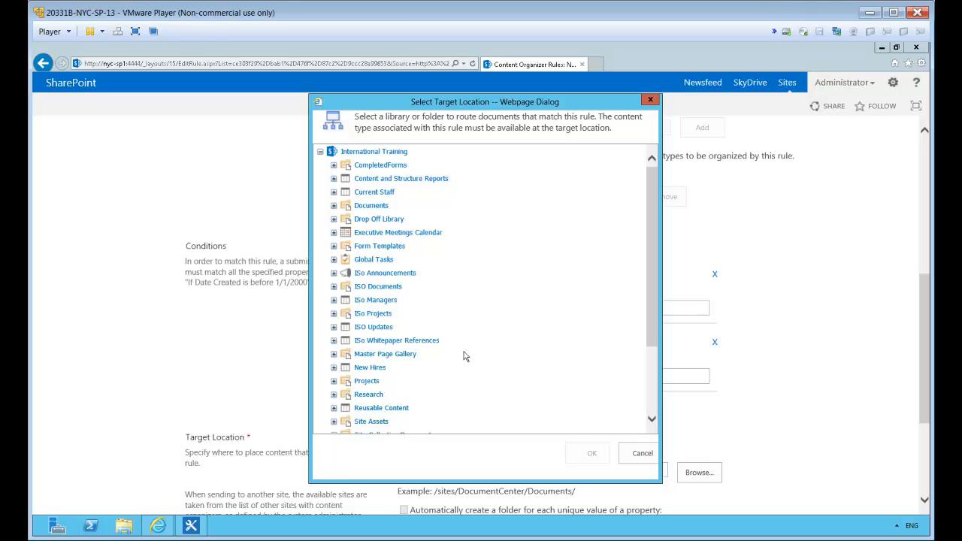
drag(646, 228, 649, 309)
click(383, 414)
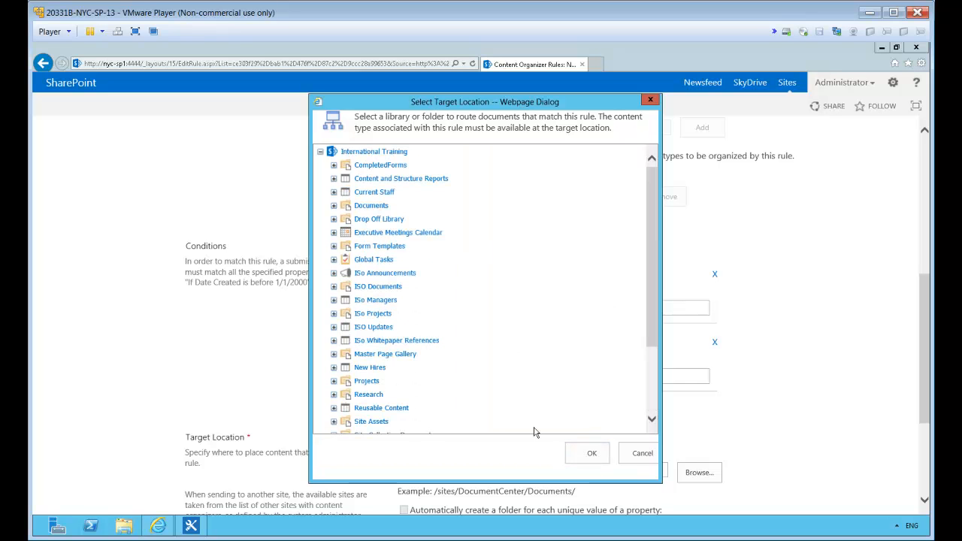
drag(659, 320, 663, 428)
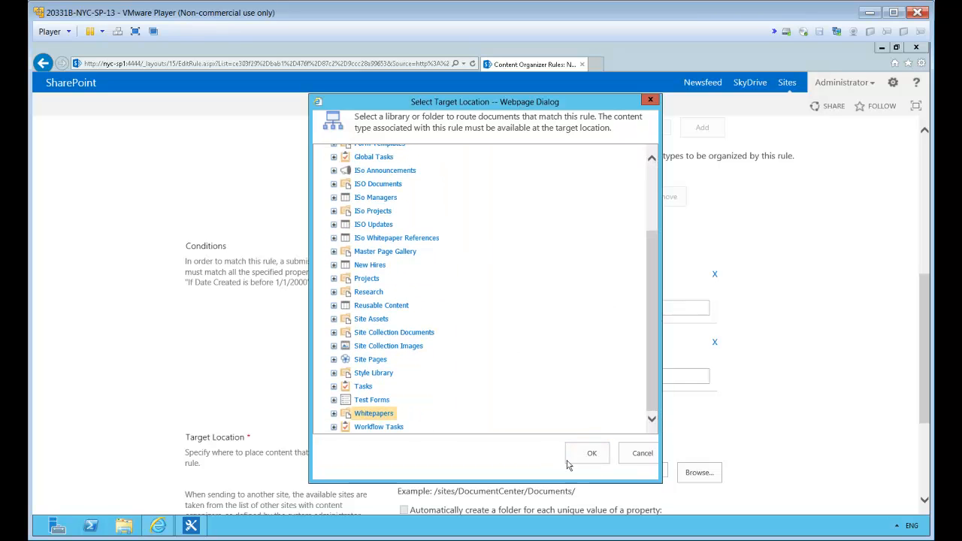
click(591, 454)
scroll(247, 332, down, 3)
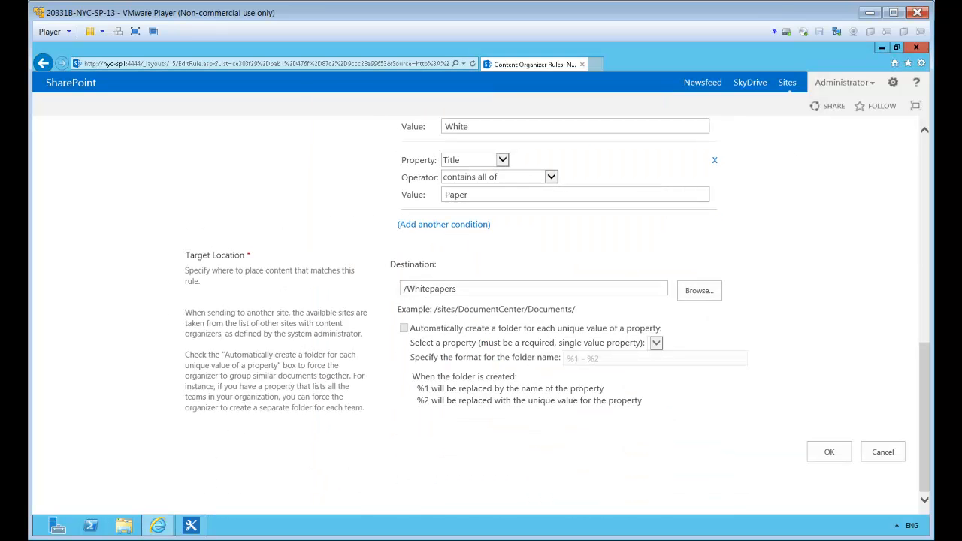
click(816, 455)
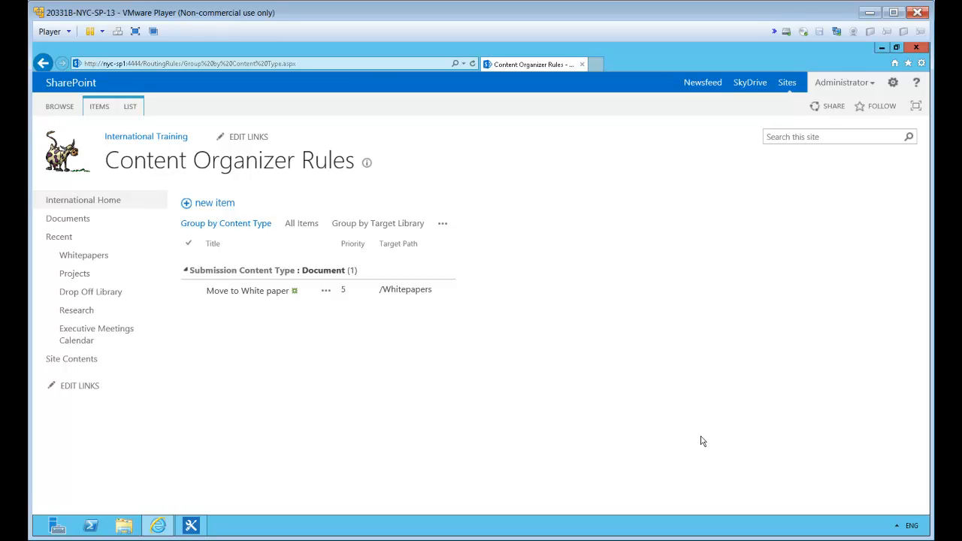
Step: Create another Content Organizer rule named "Project redirect" and set its priority to 1 (Highest)
click(208, 205)
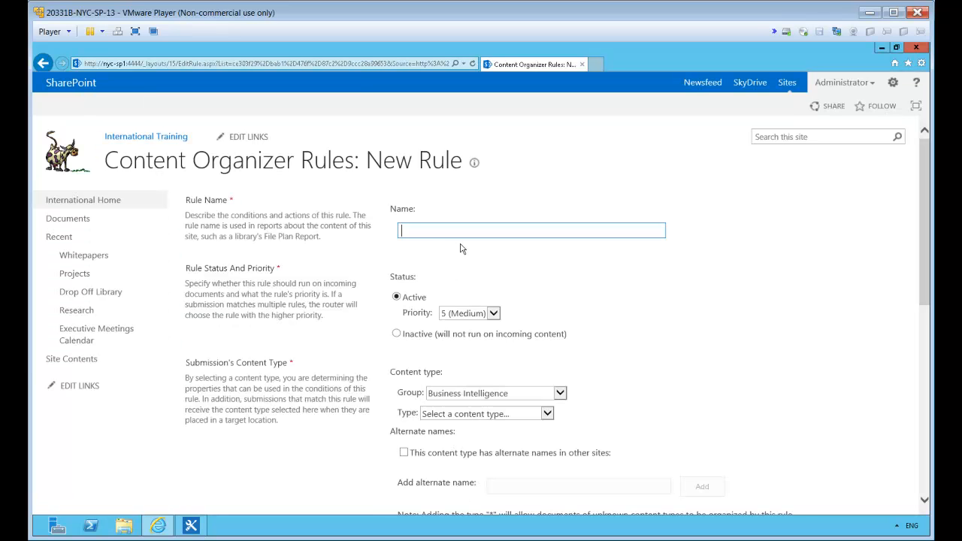
text(Proce)
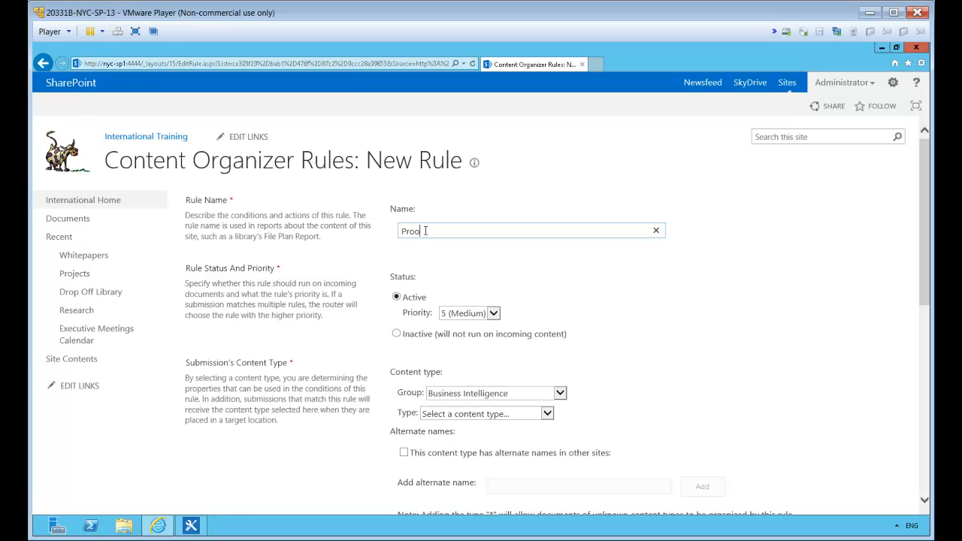
key(BackSpace)
key(BackSpace)
text(ject re)
click(494, 314)
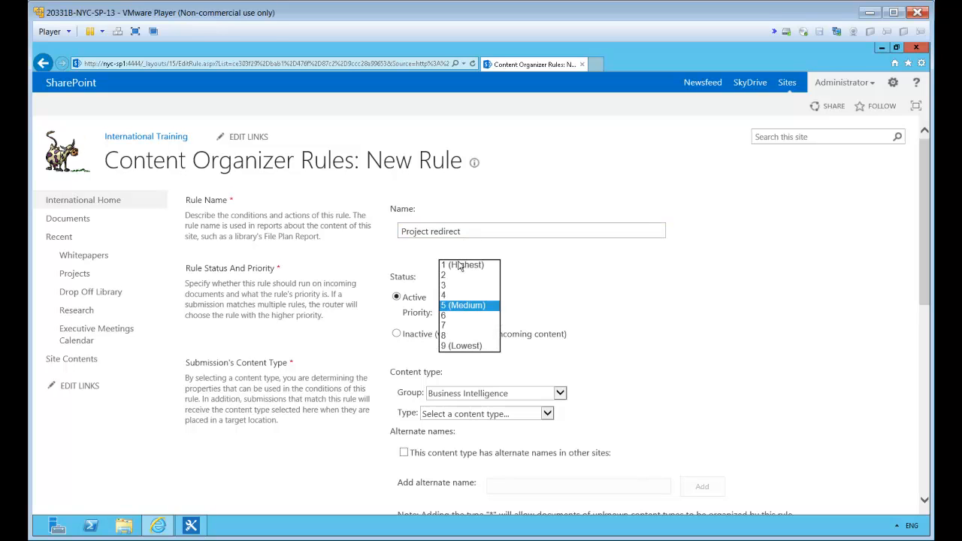
click(461, 265)
Step: Set the Project redirect rule's content type to Document from the Document Content Types group
scroll(586, 289, down, 3)
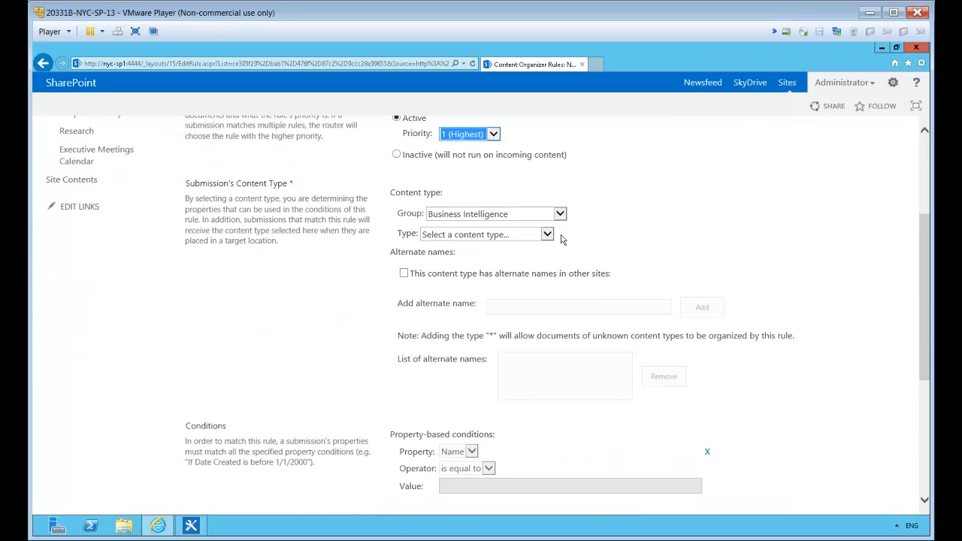
click(560, 216)
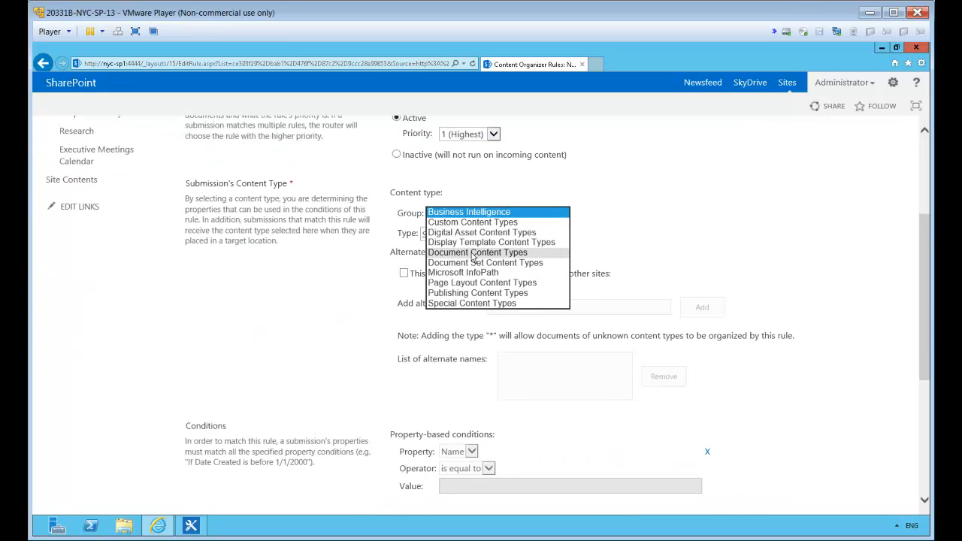
click(474, 252)
click(517, 233)
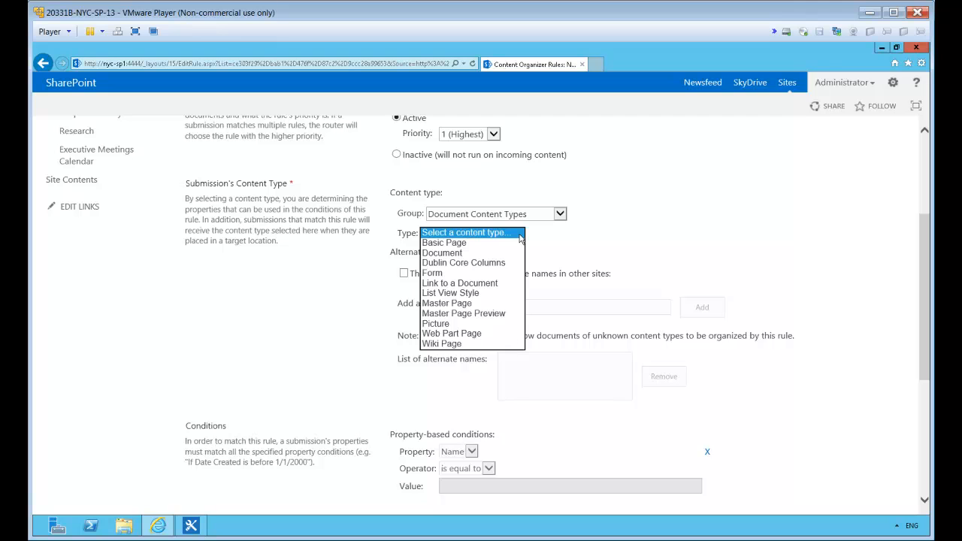
click(457, 253)
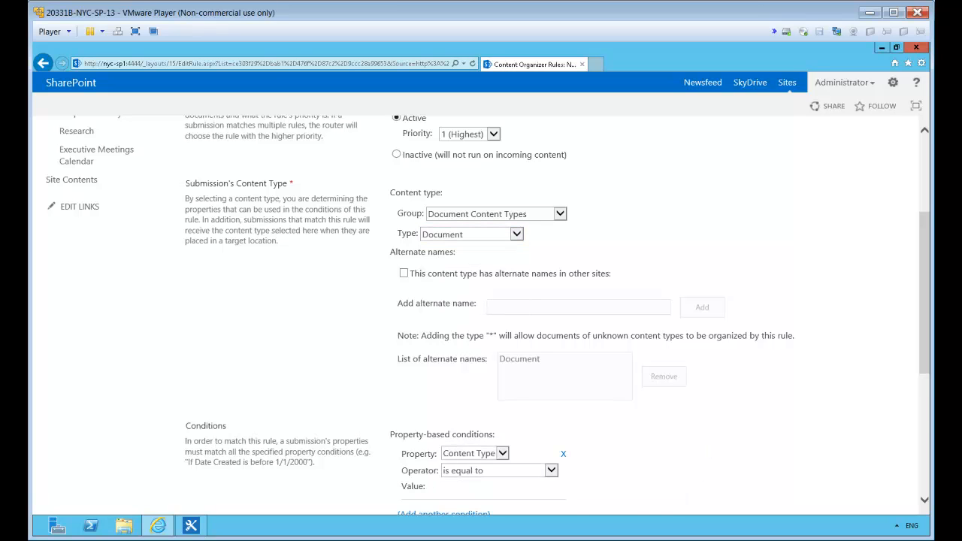
Step: Set the first property condition of the Project redirect rule to Title, contains all of, "Project"
scroll(455, 263, down, 3)
click(502, 338)
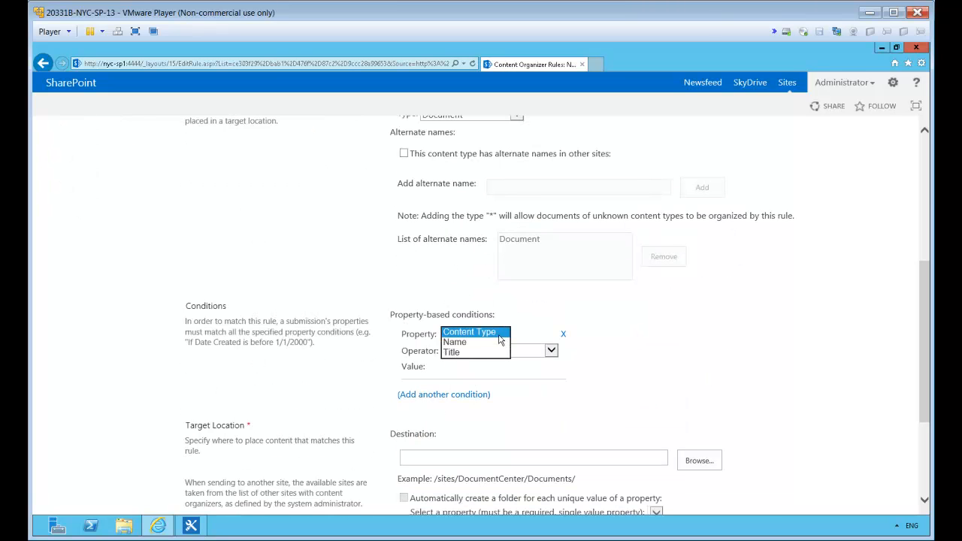
click(455, 352)
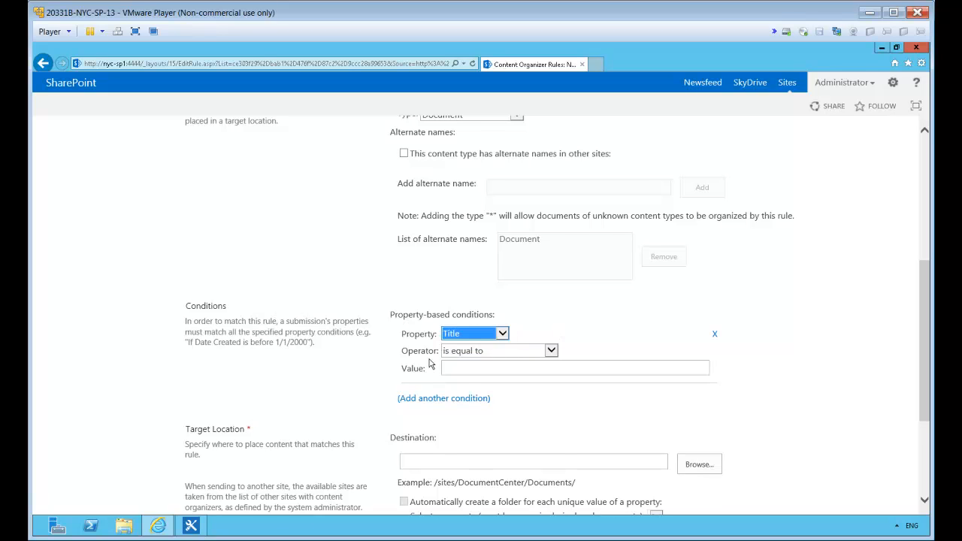
click(551, 351)
click(451, 391)
click(449, 367)
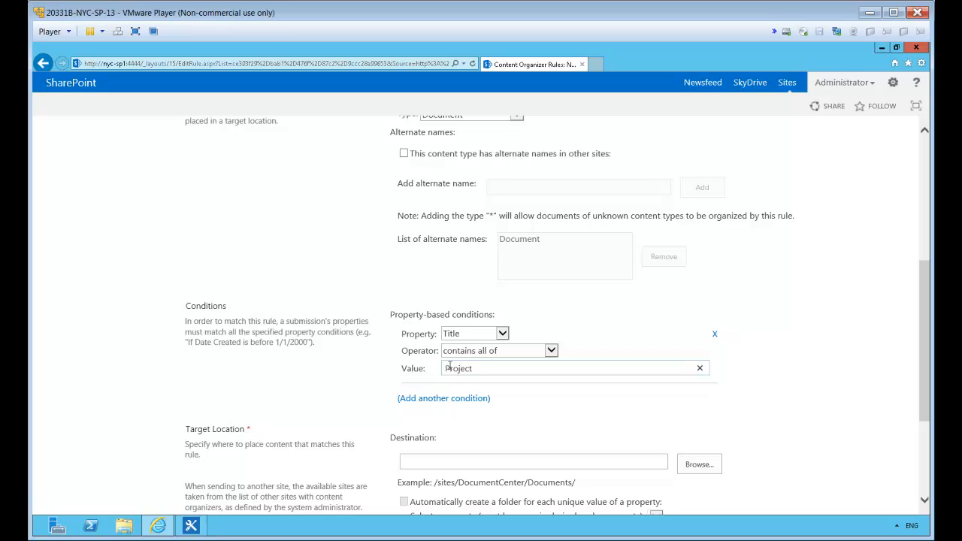
Step: Add a second property condition to the Project redirect rule: Title, contains all of, "Government"
click(445, 399)
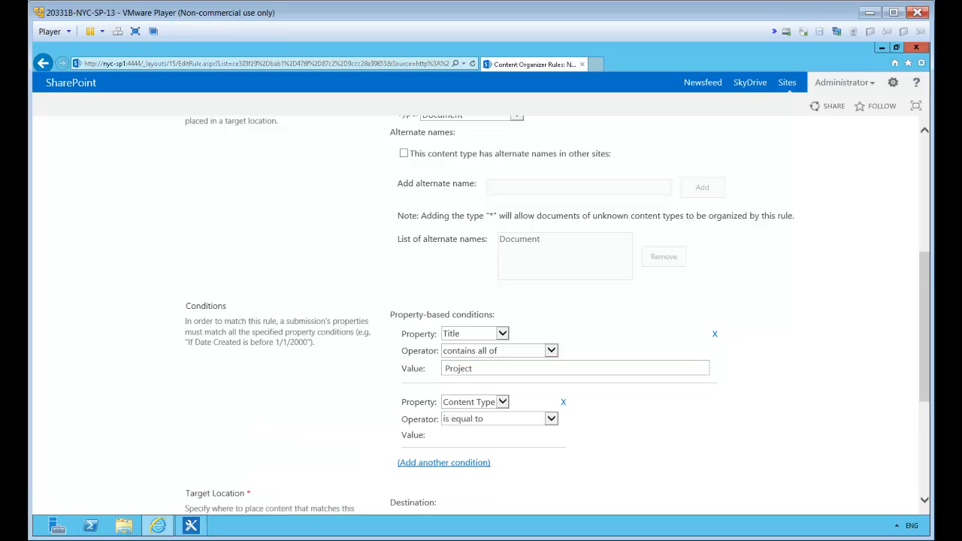
click(504, 403)
click(503, 421)
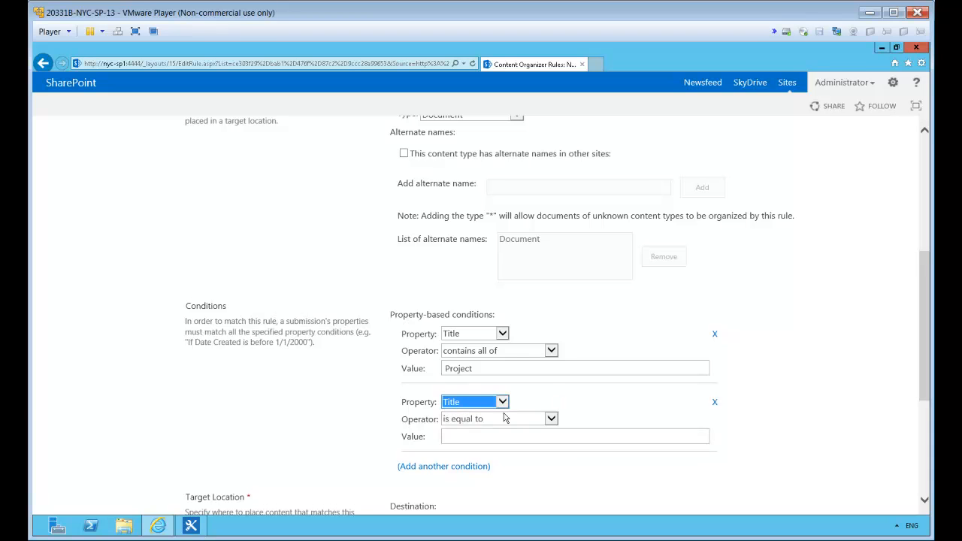
click(505, 419)
click(480, 470)
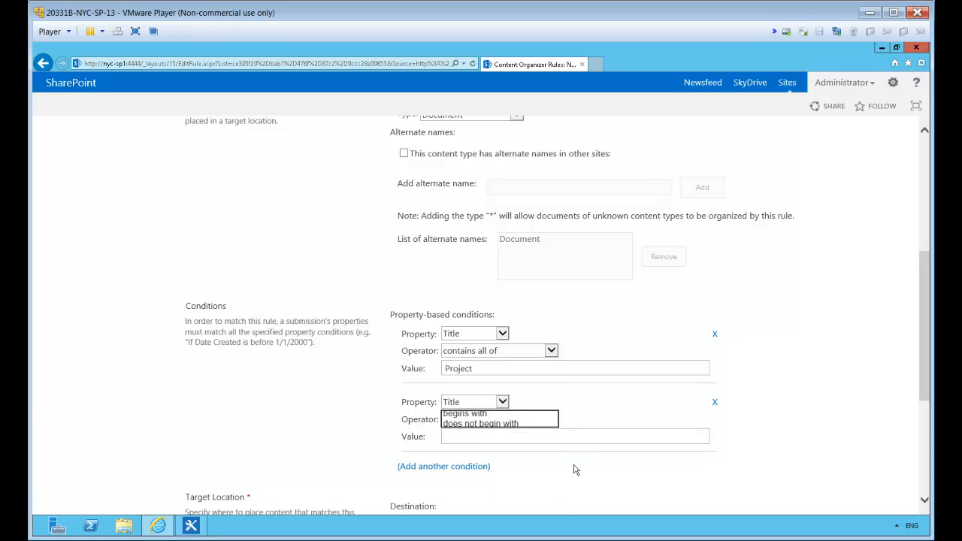
click(465, 438)
text(Government)
Step: Add a third property condition to the Project redirect rule: Title, contains all of, "Research"
click(451, 466)
click(478, 470)
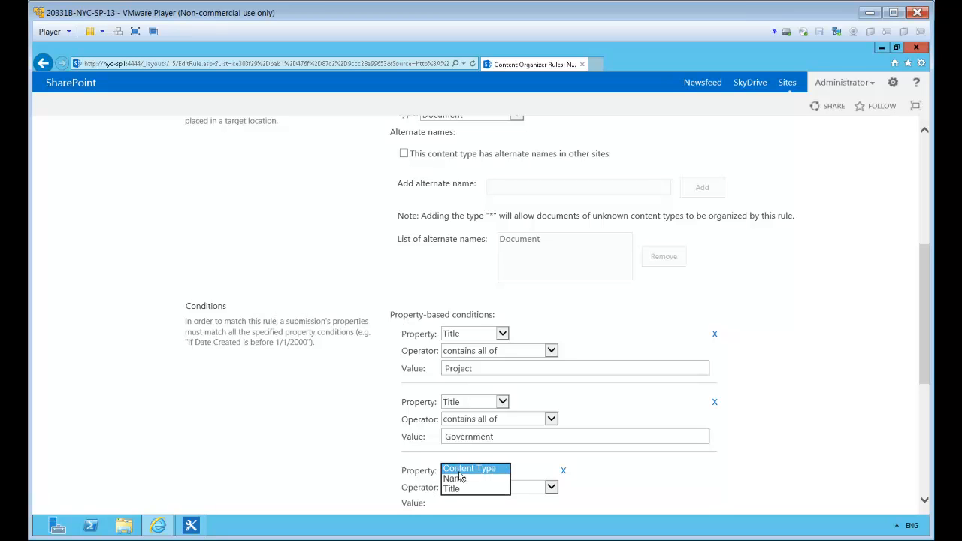
click(453, 489)
click(481, 489)
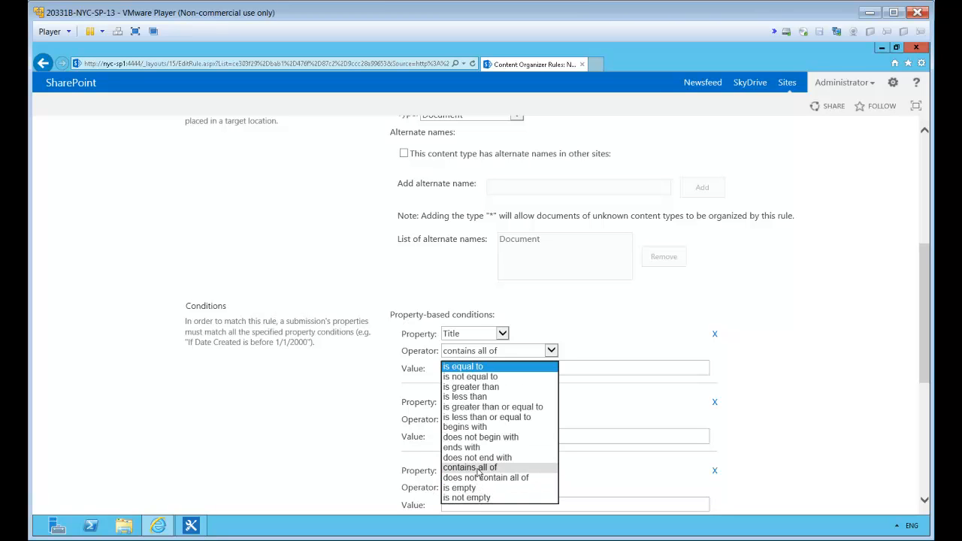
click(466, 468)
scroll(460, 444, down, 3)
click(454, 385)
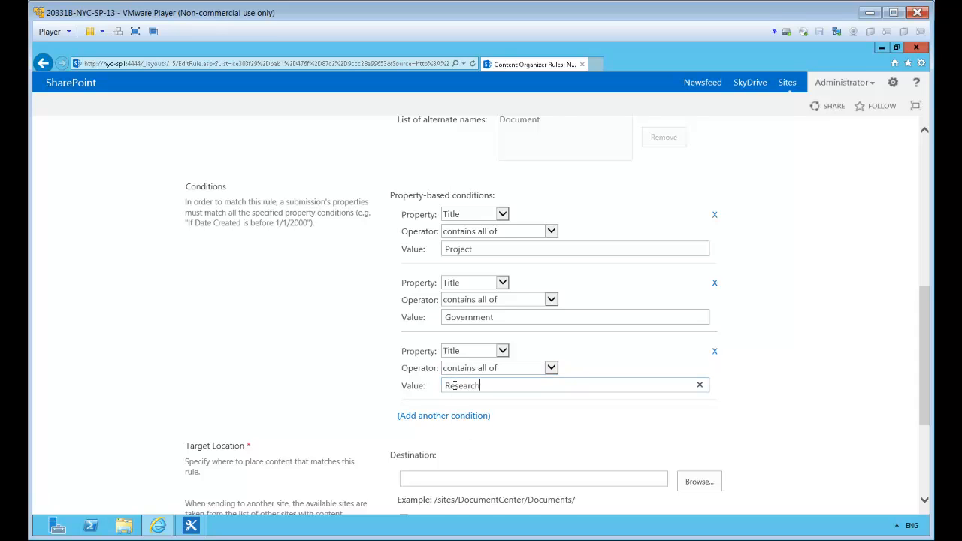
Step: Set the Project redirect rule's target location to the Projects library and save the rule
scroll(455, 385, down, 3)
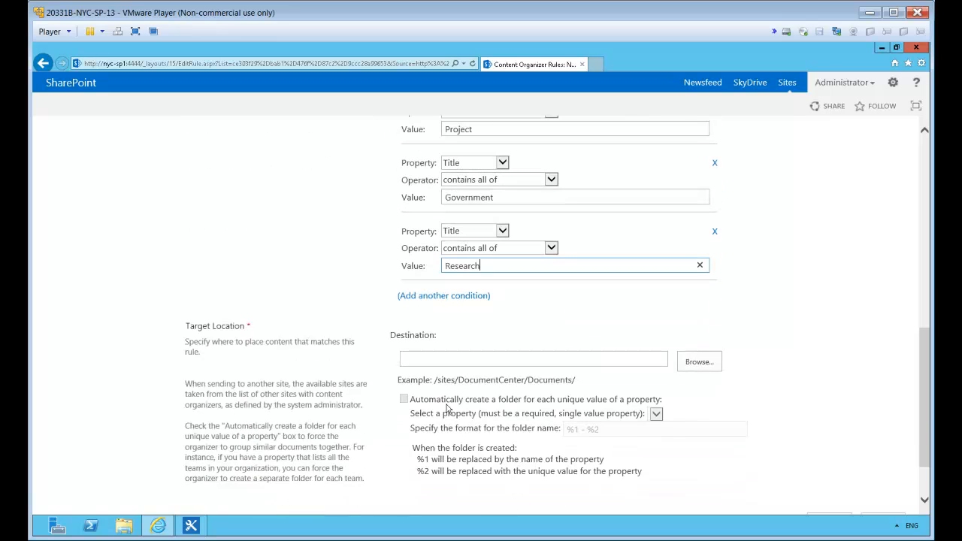
click(699, 362)
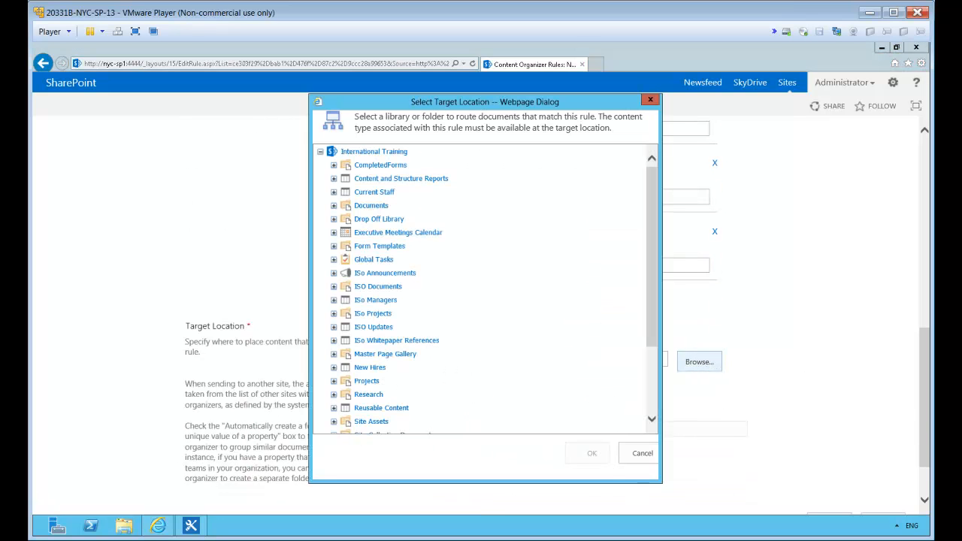
click(372, 381)
click(580, 453)
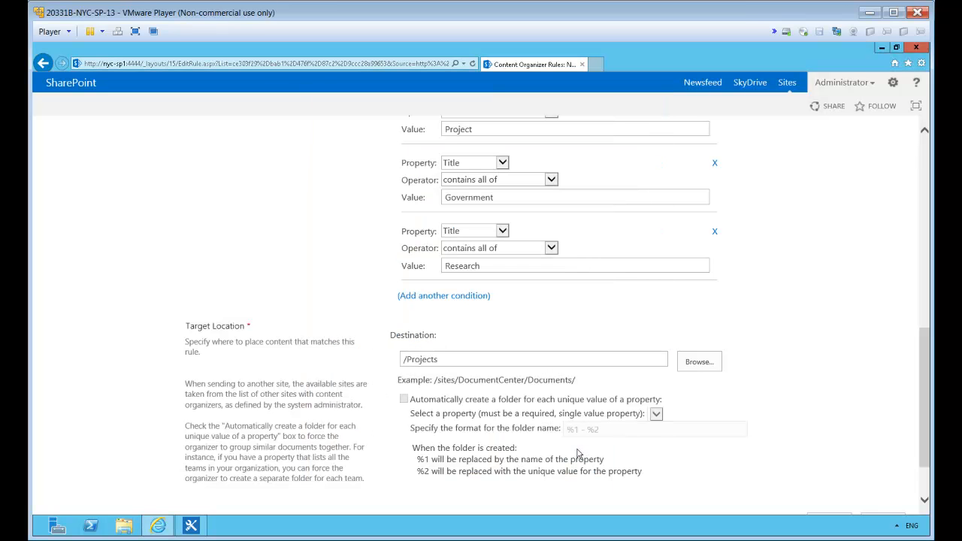
drag(930, 456, 798, 495)
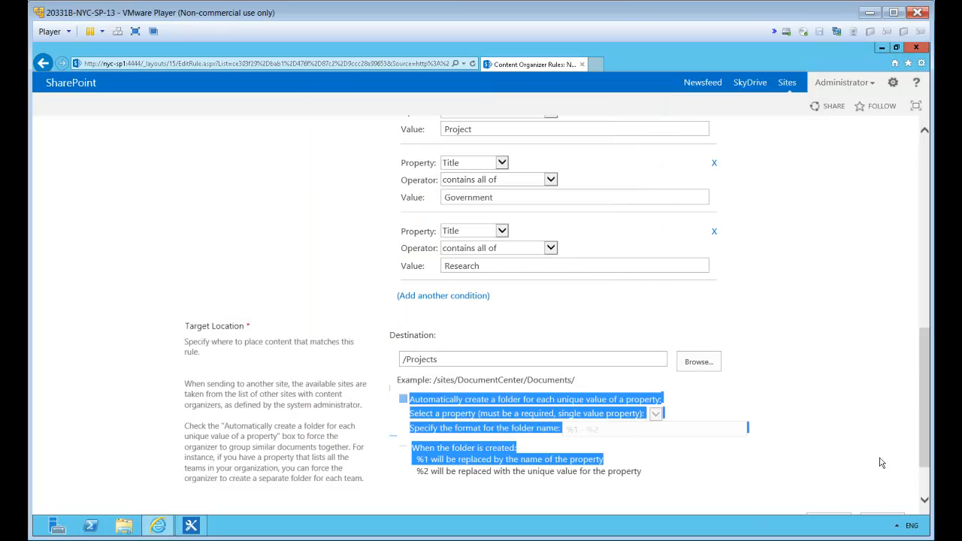
drag(928, 410, 928, 443)
click(826, 454)
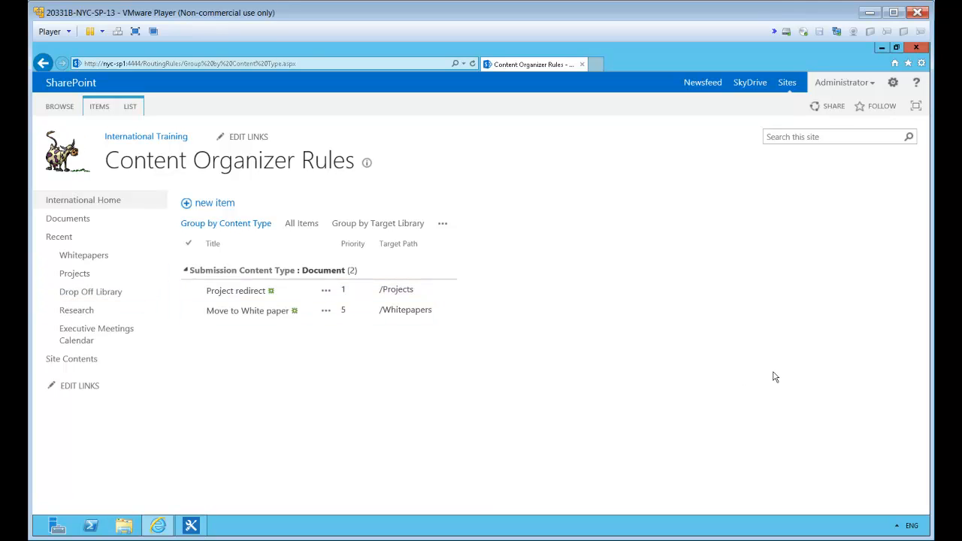
Step: Upload Simple Document.txt from the Documents folder to the Drop Off Library
click(94, 297)
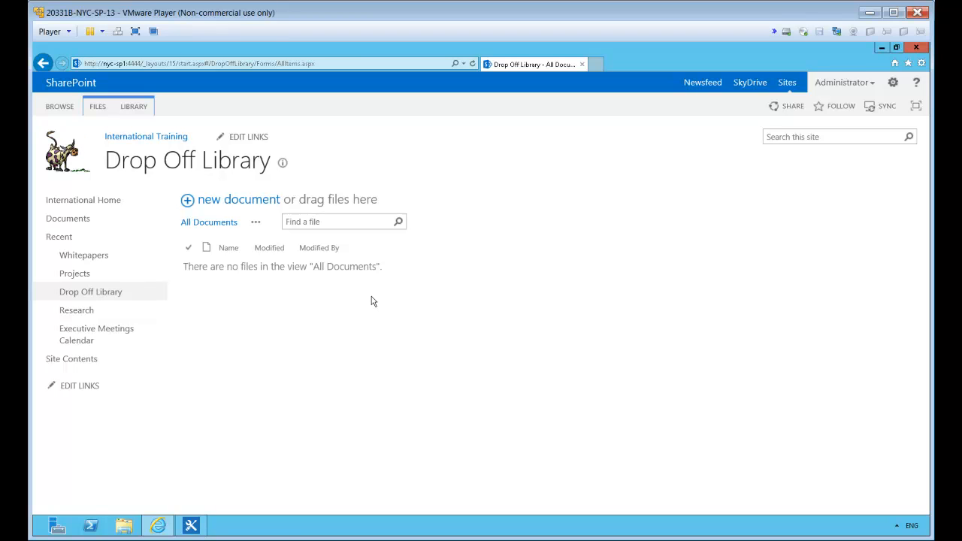
click(98, 106)
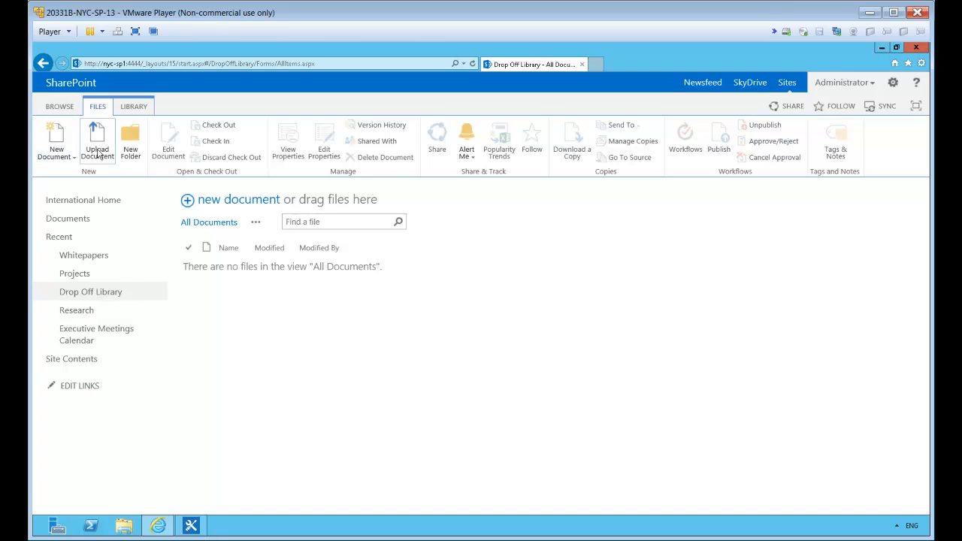
click(97, 154)
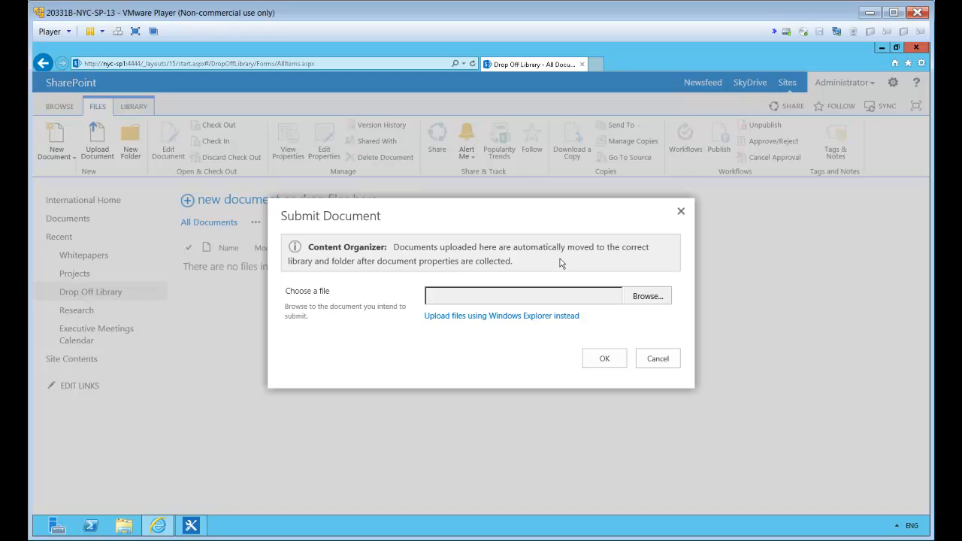
click(645, 296)
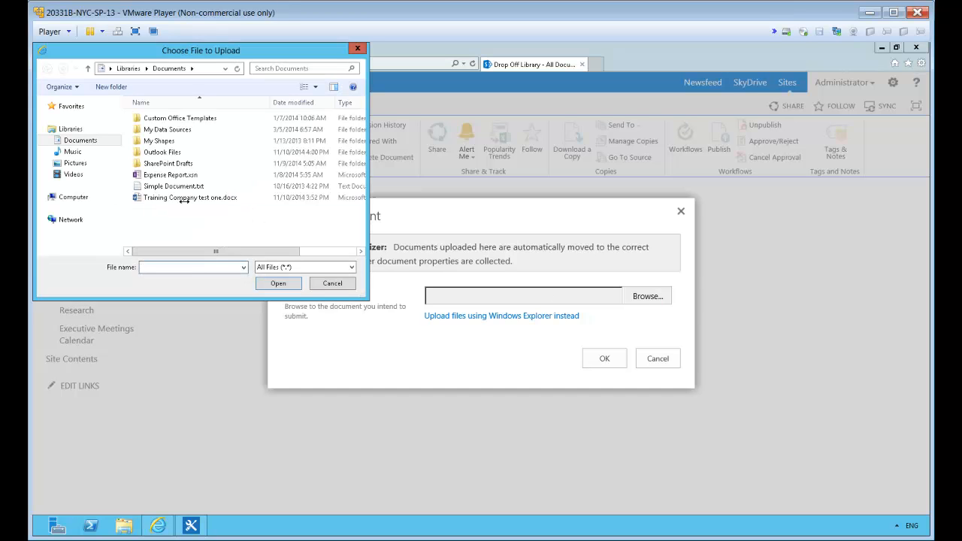
click(200, 189)
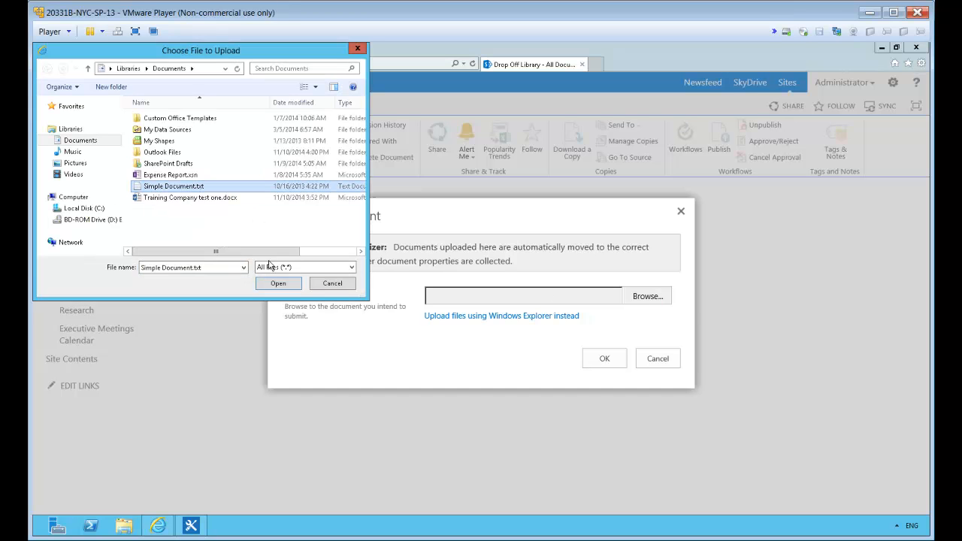
click(277, 283)
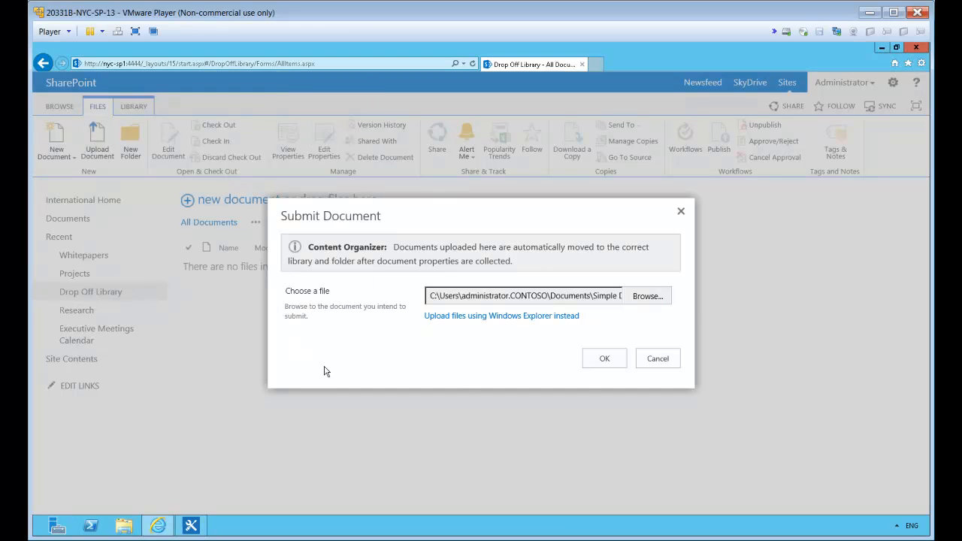
click(607, 360)
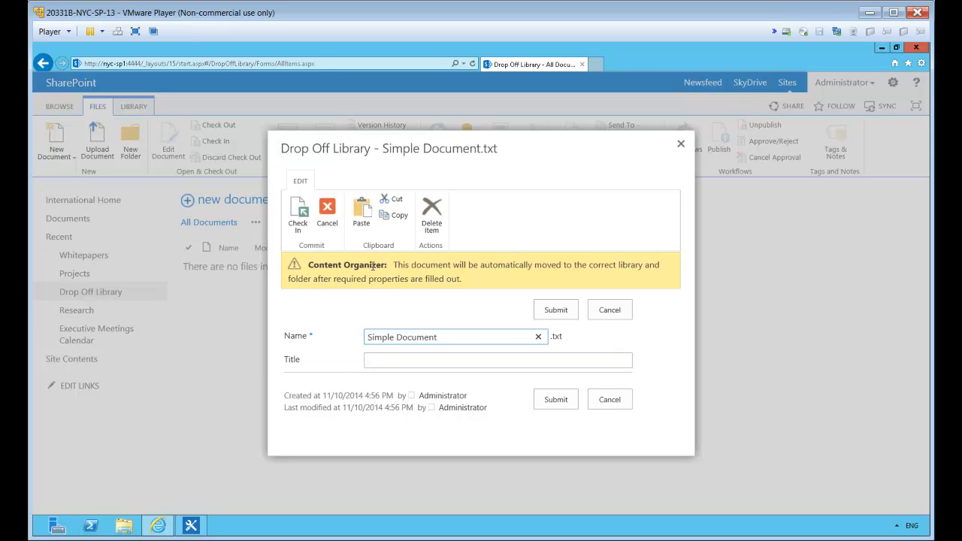
Step: Title the uploaded document "Government Research for our Projects" and submit it for routing
click(378, 360)
text(Government Research for our Projects)
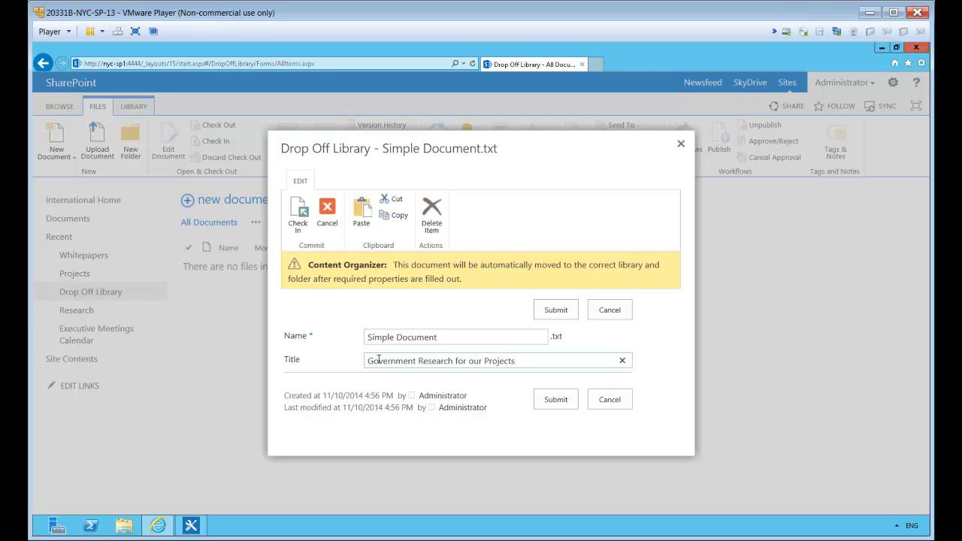
click(554, 404)
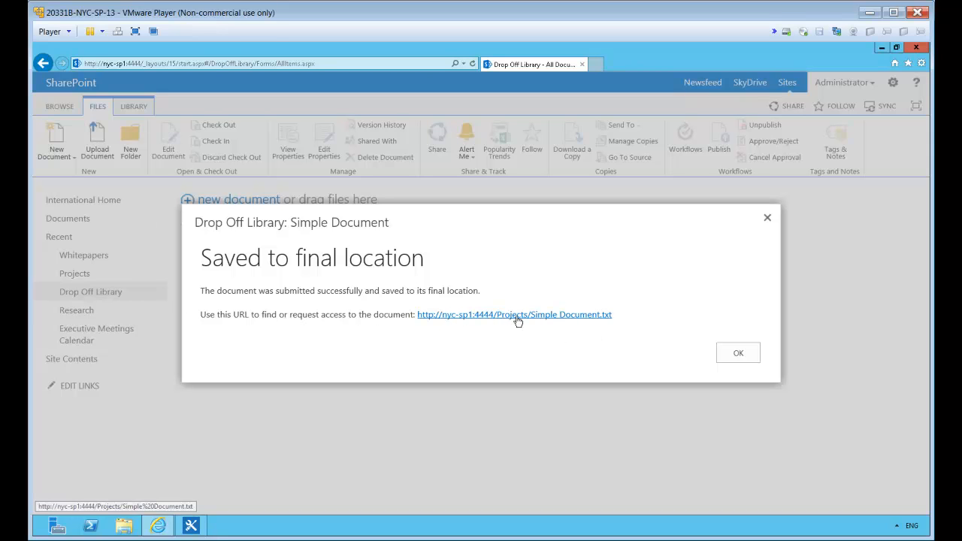
Step: Dismiss the routing confirmation and upload Training Company test one.docx from the Documents folder to the Drop Off Library
click(728, 357)
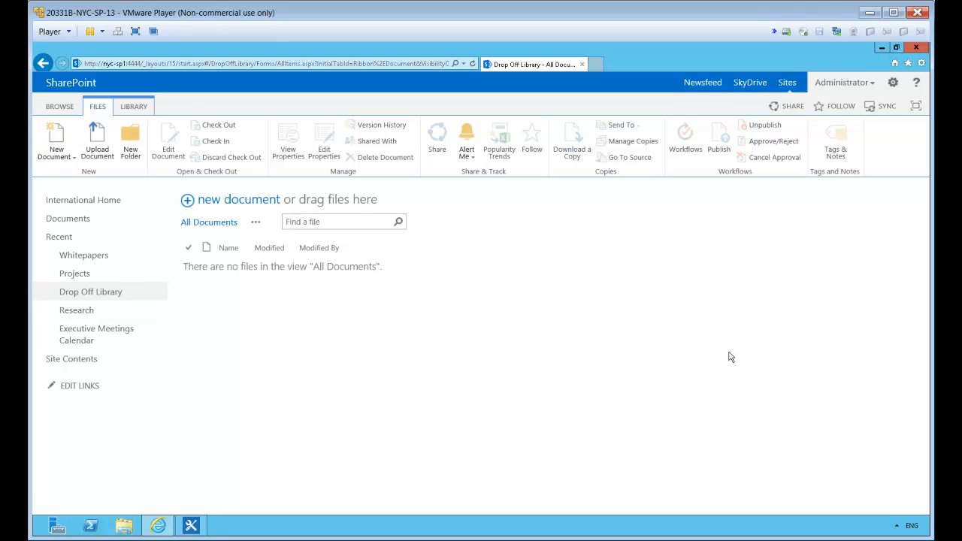
click(97, 149)
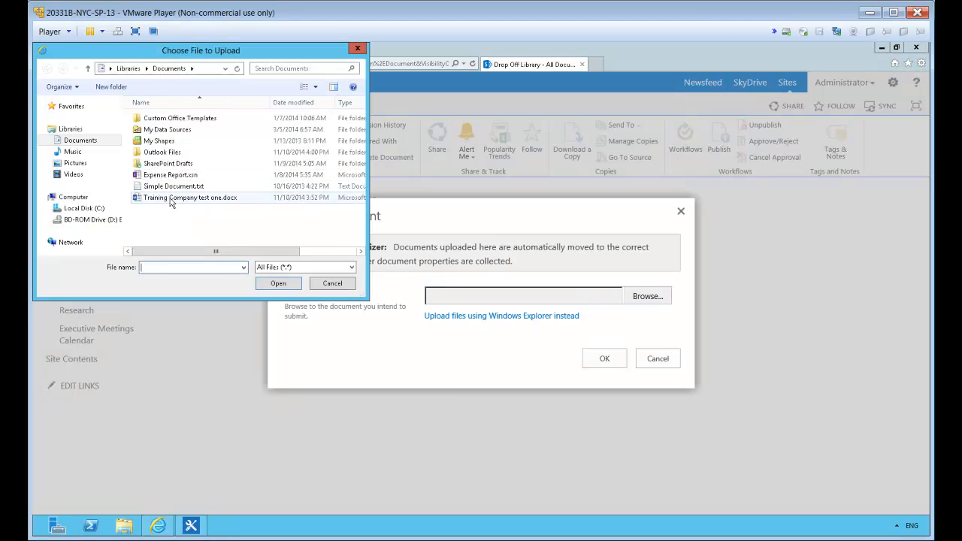
click(218, 200)
click(268, 286)
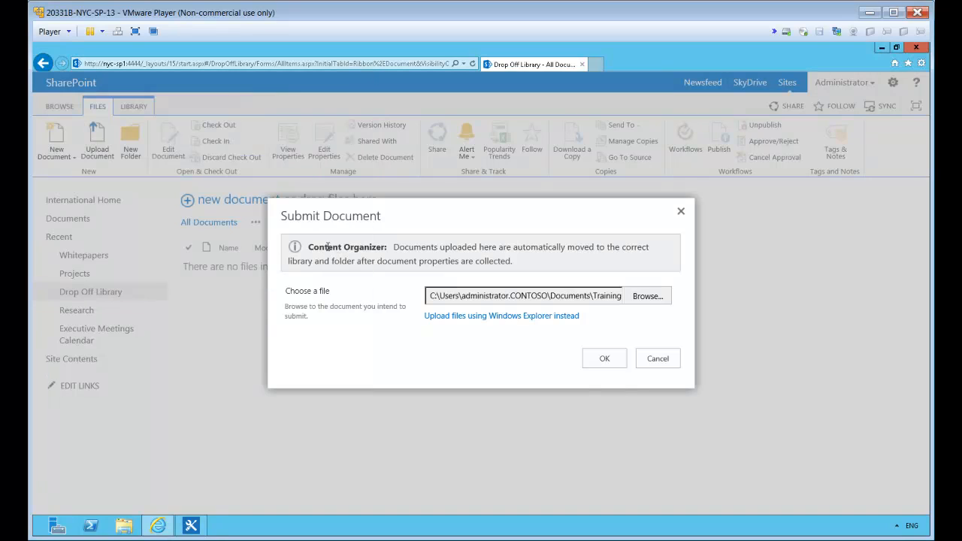
click(604, 359)
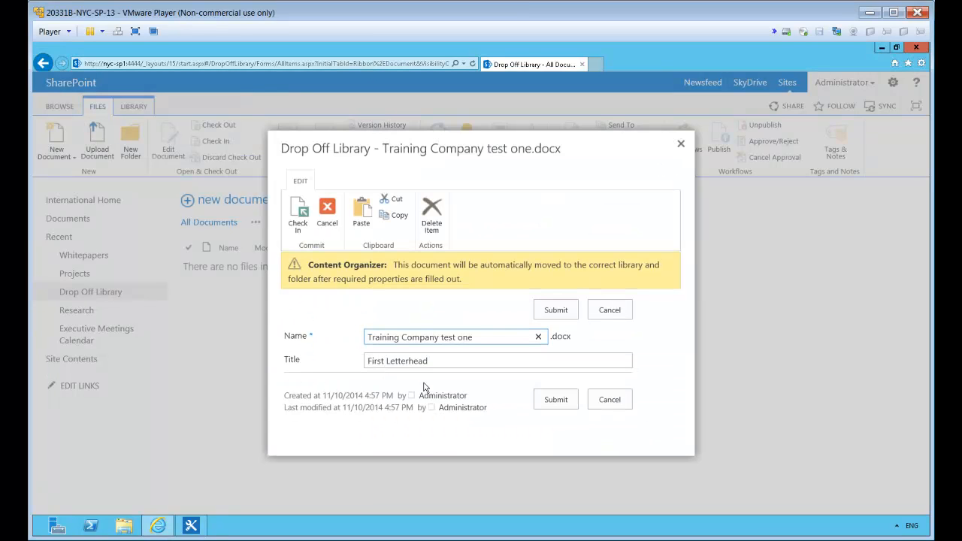
Step: Replace the uploaded document's title with "White paper development" and submit it for routing
key(Tab)
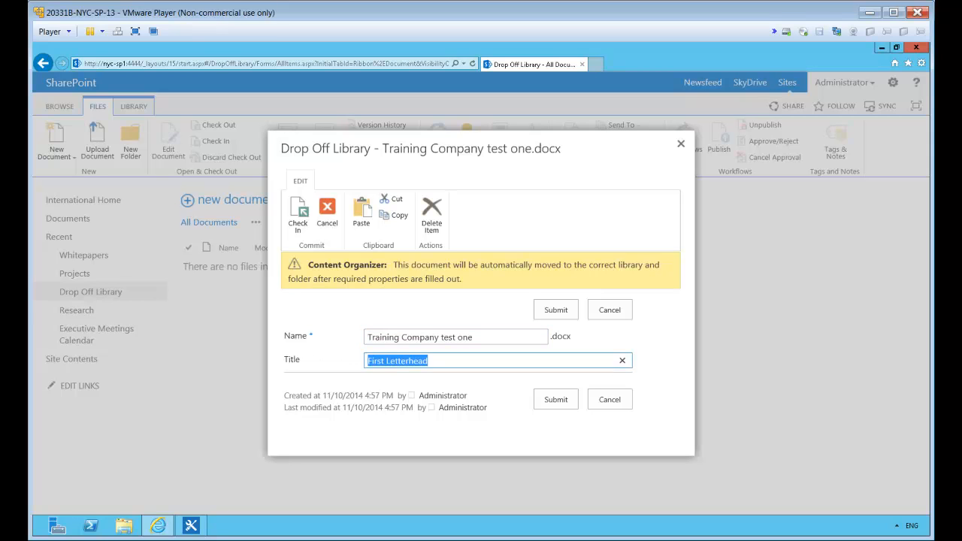
key(BackSpace)
text(White paper development)
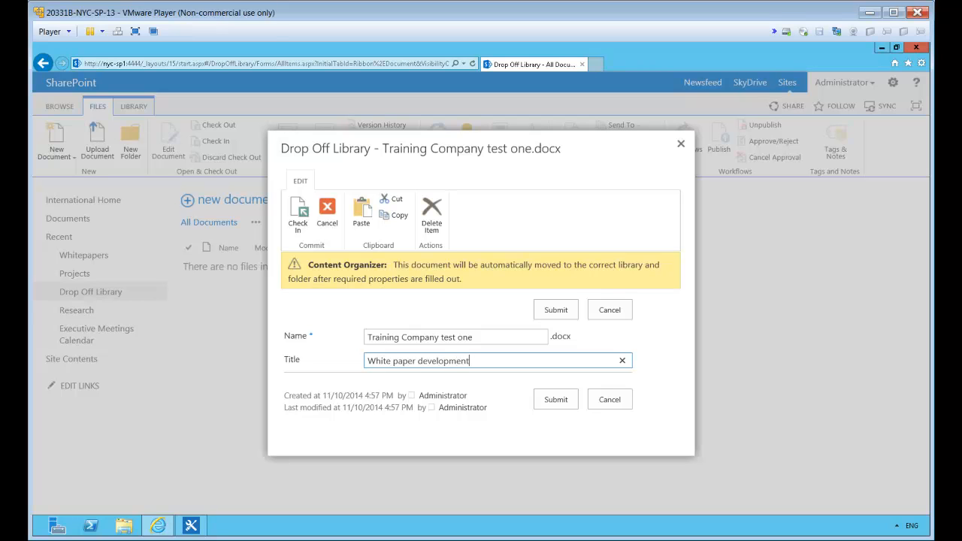
click(554, 401)
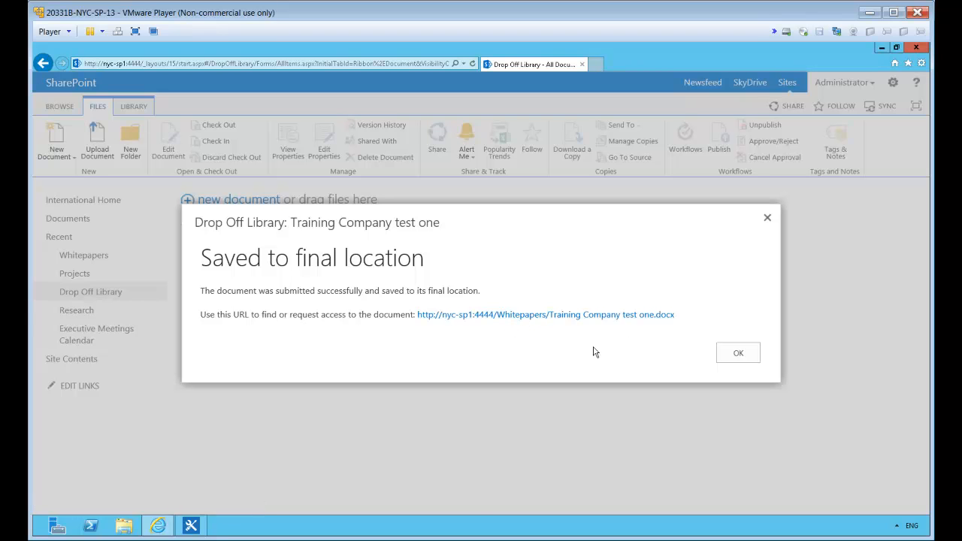
click(735, 354)
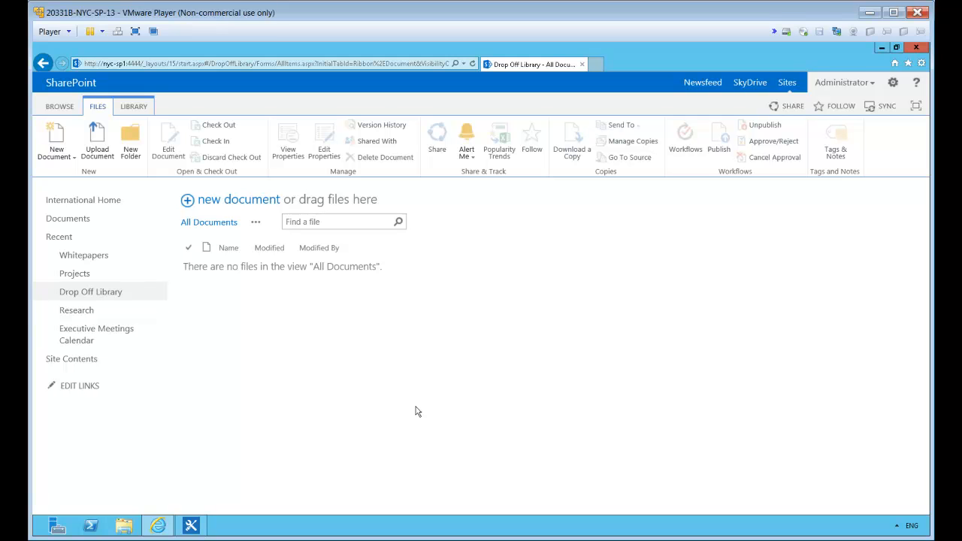
Step: Check the contents of the Whitepapers library and the Projects library for the routed documents
click(78, 260)
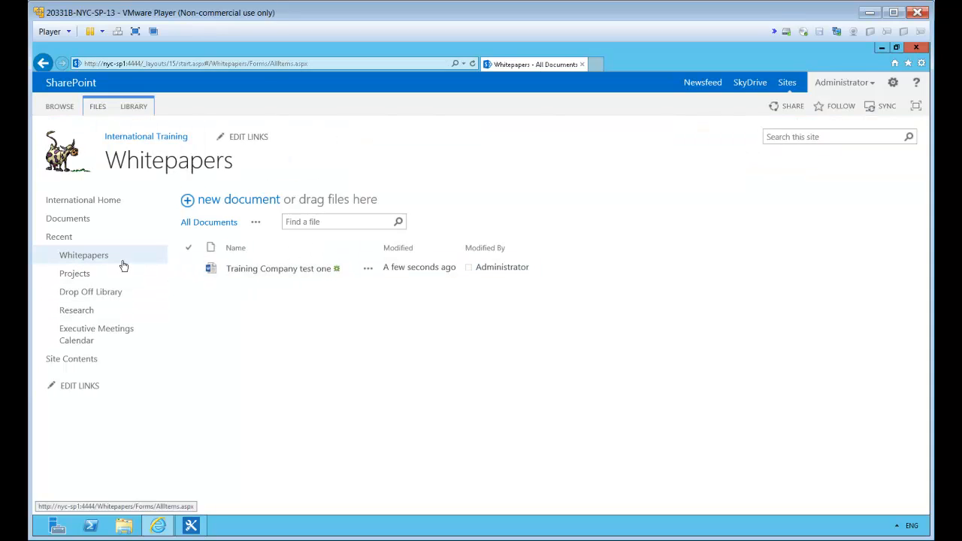
click(75, 275)
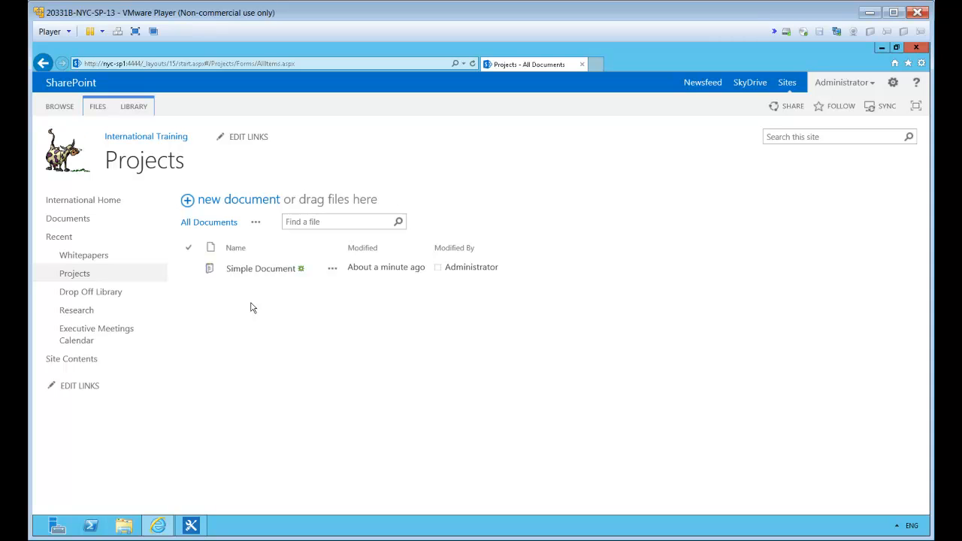
click(263, 540)
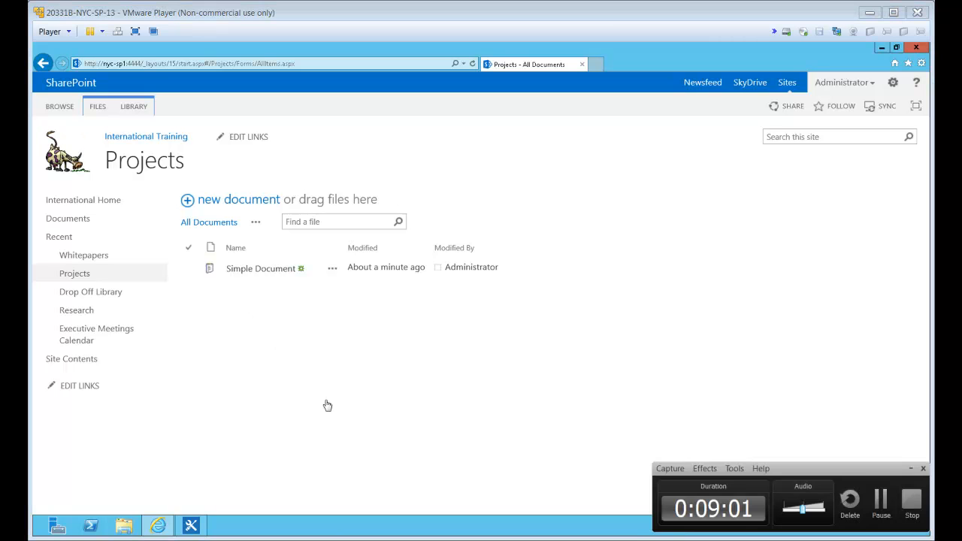